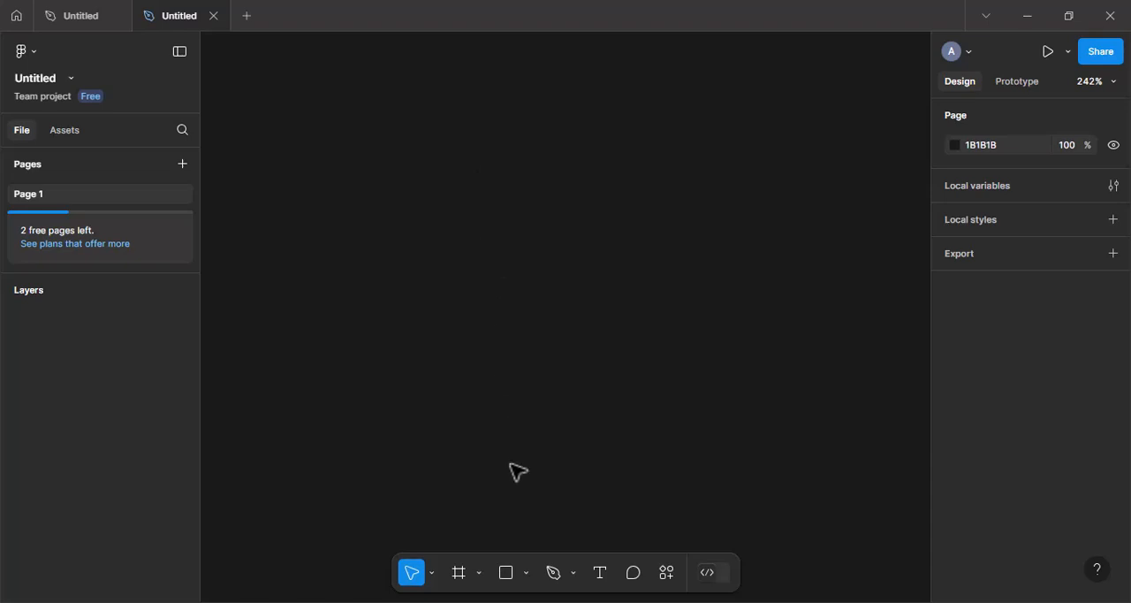
# Draw a thin vertical rectangle about 1 × 17, duplicate it, and rotate the copy 90° to form a plus sign.
pyautogui.click(506, 576)
pyautogui.moveTo(474, 197)
pyautogui.mouseDown()
pyautogui.moveTo(476, 242)
pyautogui.moveTo(475, 232)
pyautogui.mouseUp()
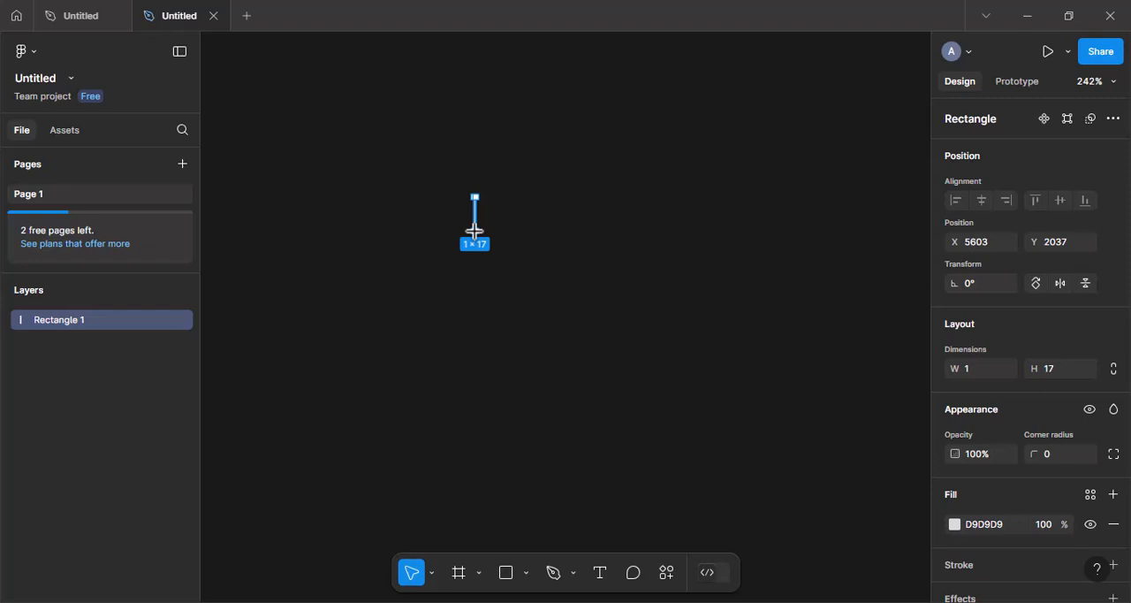
pyautogui.hotkey('ctrl', 'd')
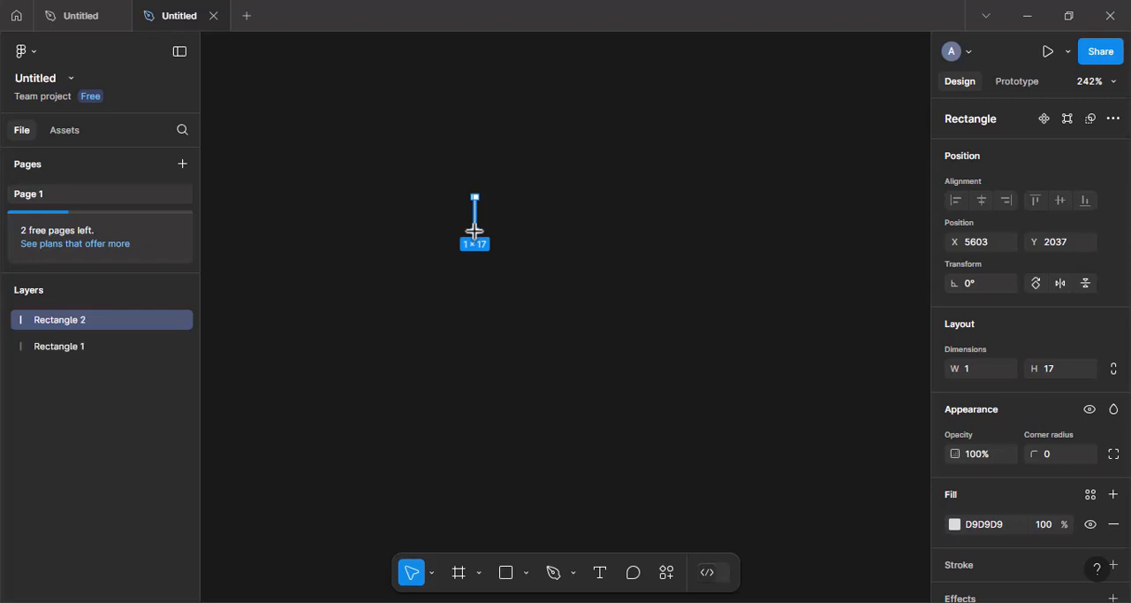
pyautogui.click(974, 283)
pyautogui.write('90')
pyautogui.press('Return')
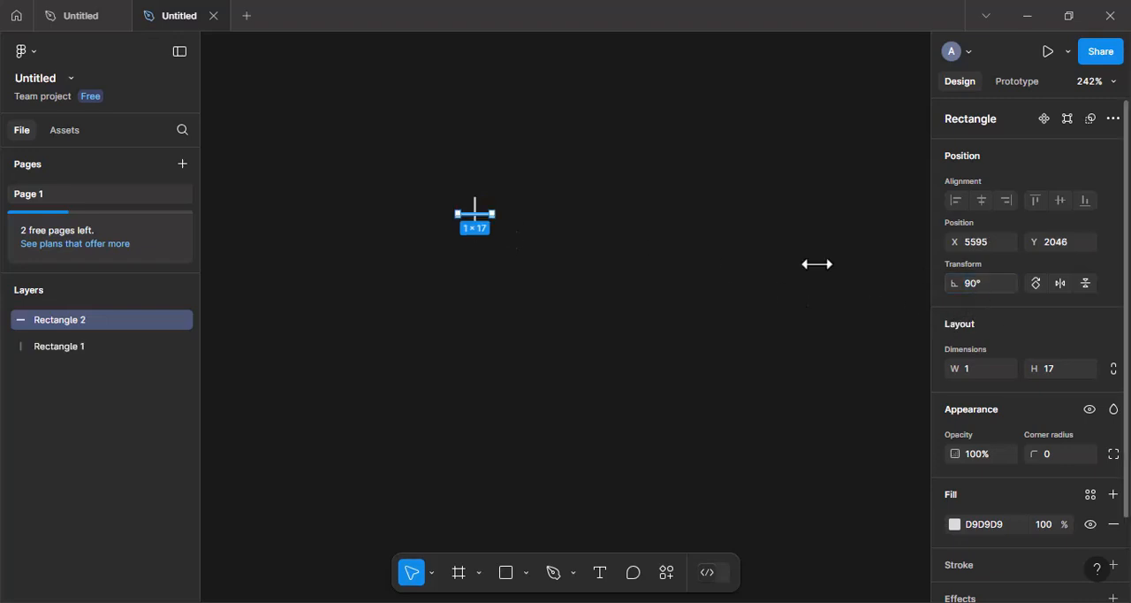
# Group the two crossed bars and rename the group "icon".
pyautogui.click(717, 273)
pyautogui.moveTo(435, 185); pyautogui.dragTo(535, 263)
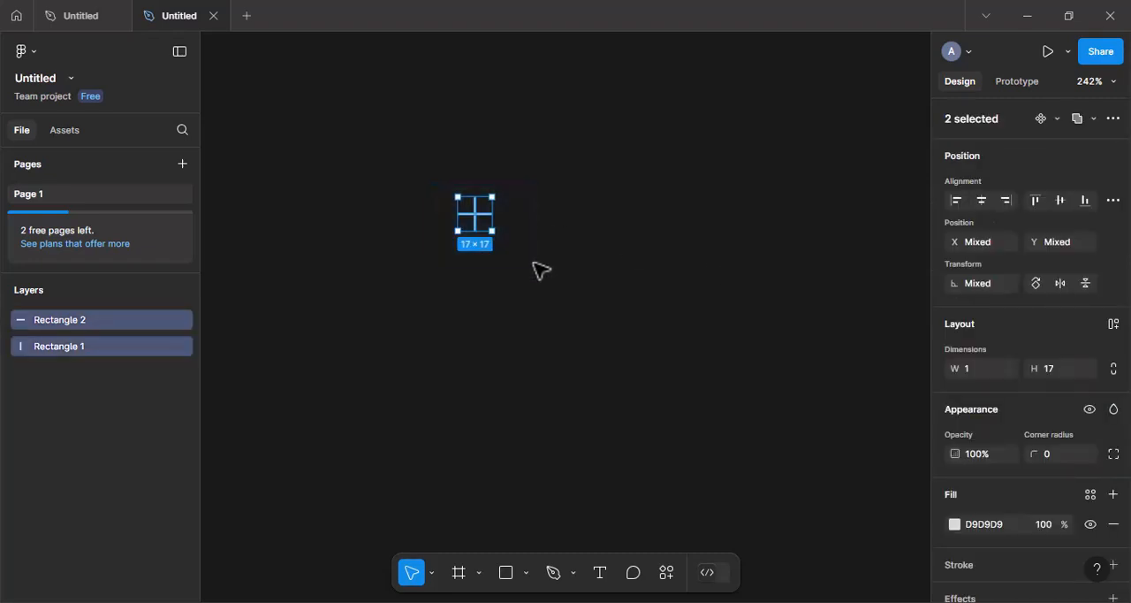
pyautogui.hotkey('ctrl', 'g')
pyautogui.doubleClick(53, 321)
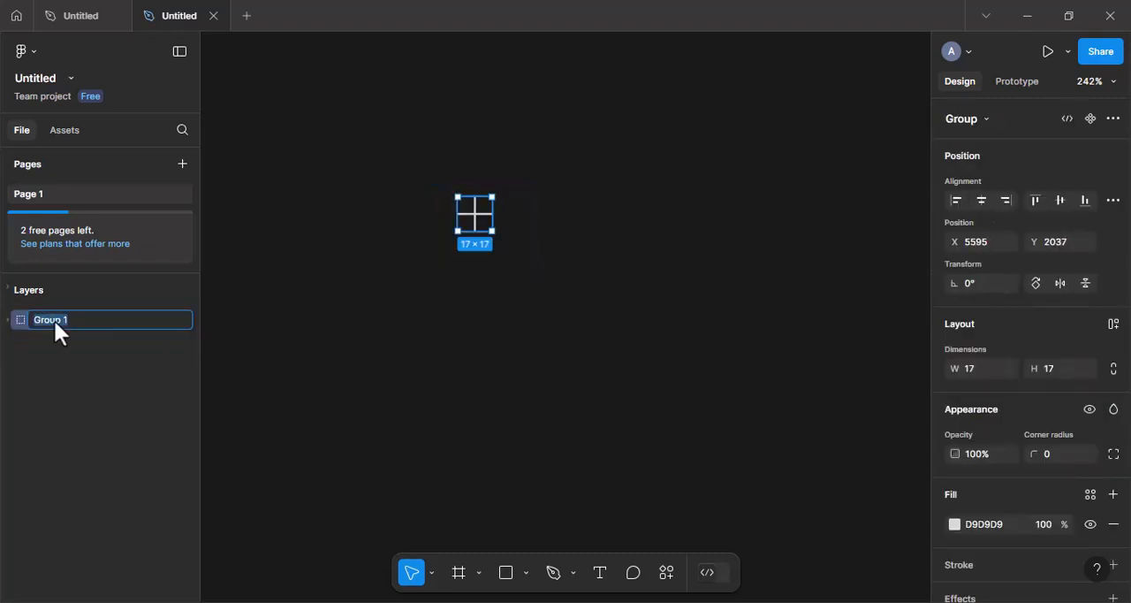
pyautogui.press('Return')
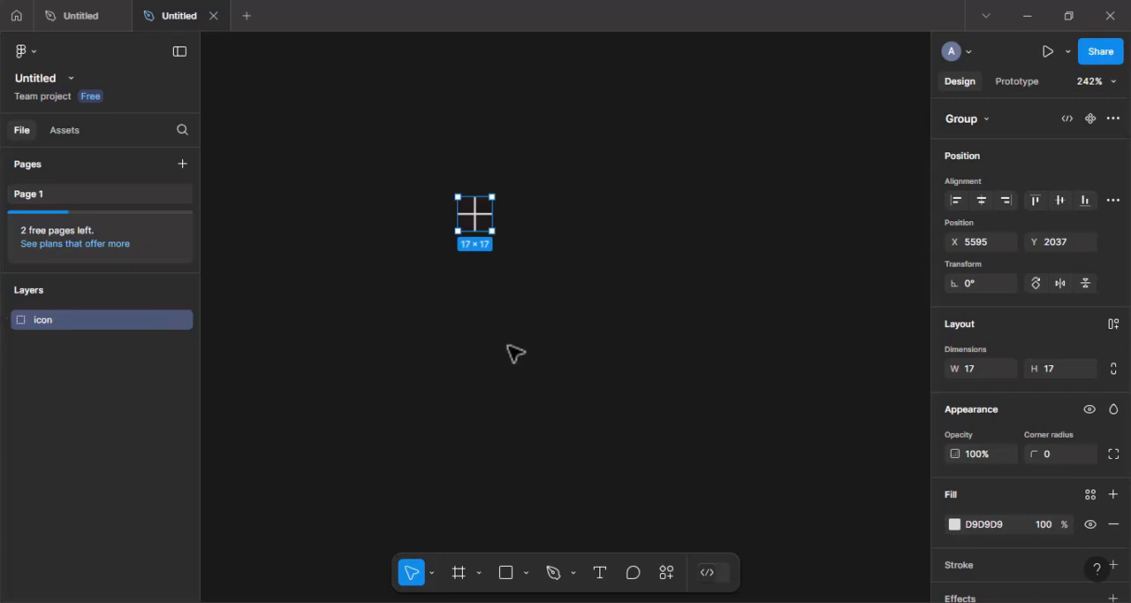
# Add the text "Heading" beside the plus icon and align its top edge with the icon.
pyautogui.click(600, 574)
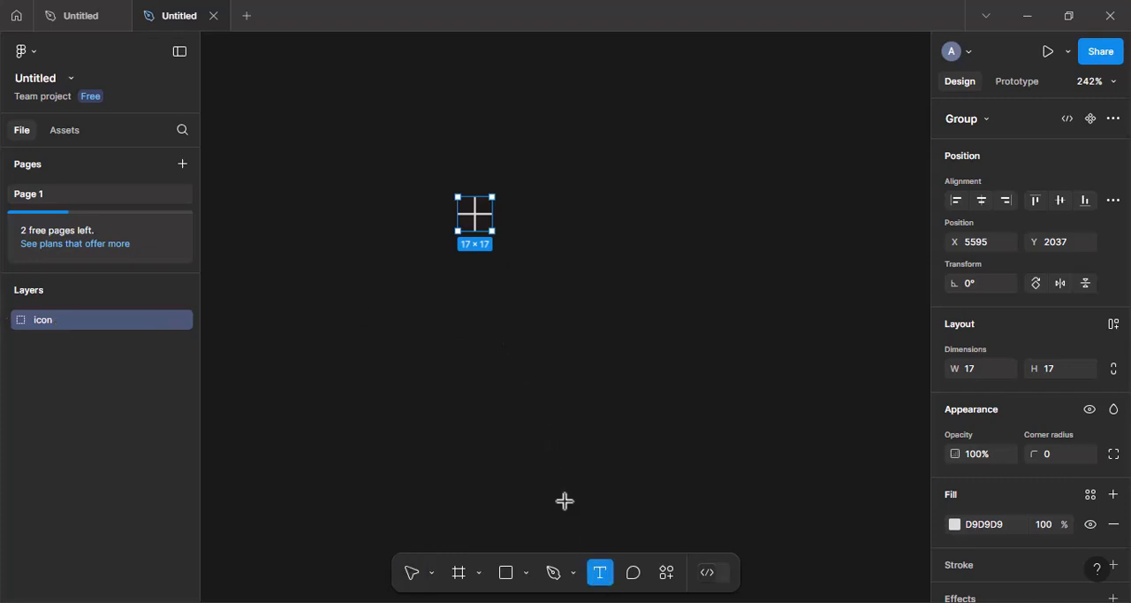
pyautogui.click(529, 219)
pyautogui.write('Heading')
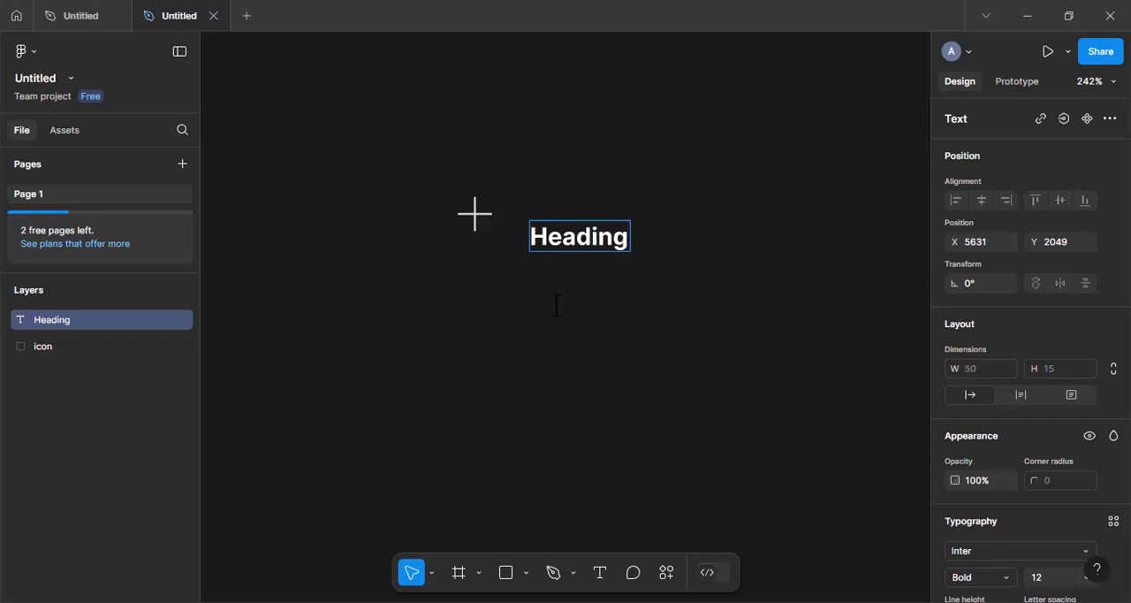
pyautogui.press('Escape')
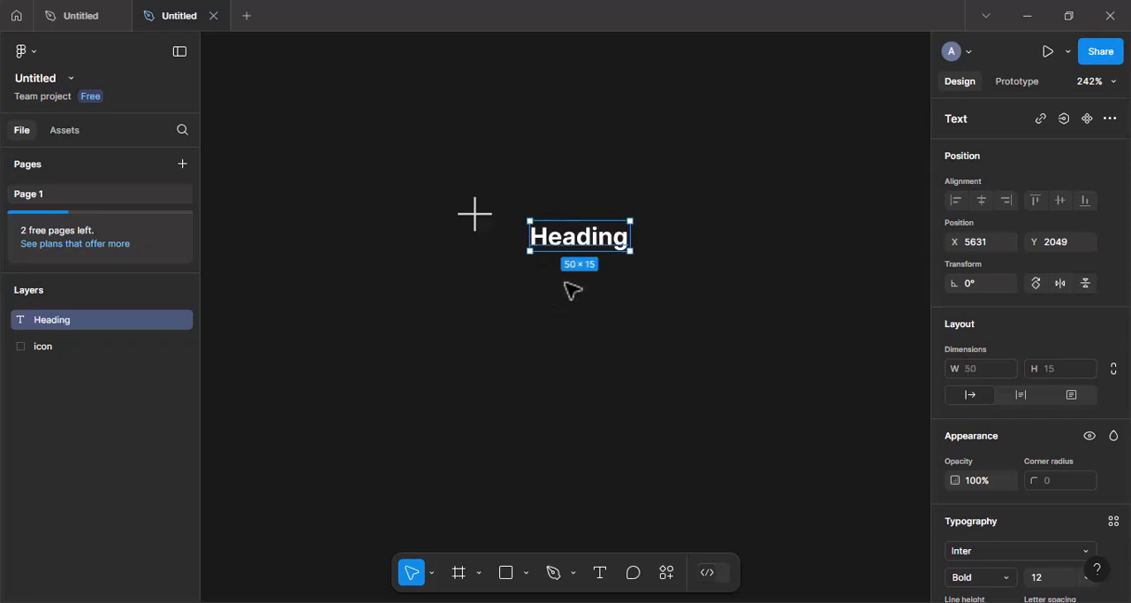
pyautogui.moveTo(595, 237); pyautogui.dragTo(586, 213)
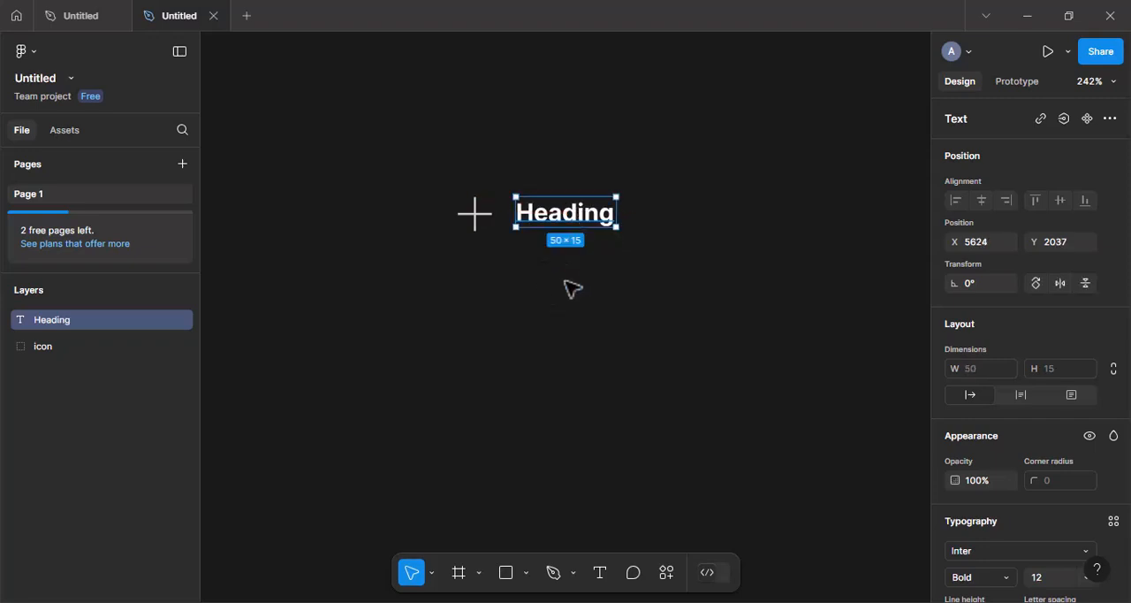
pyautogui.click(573, 289)
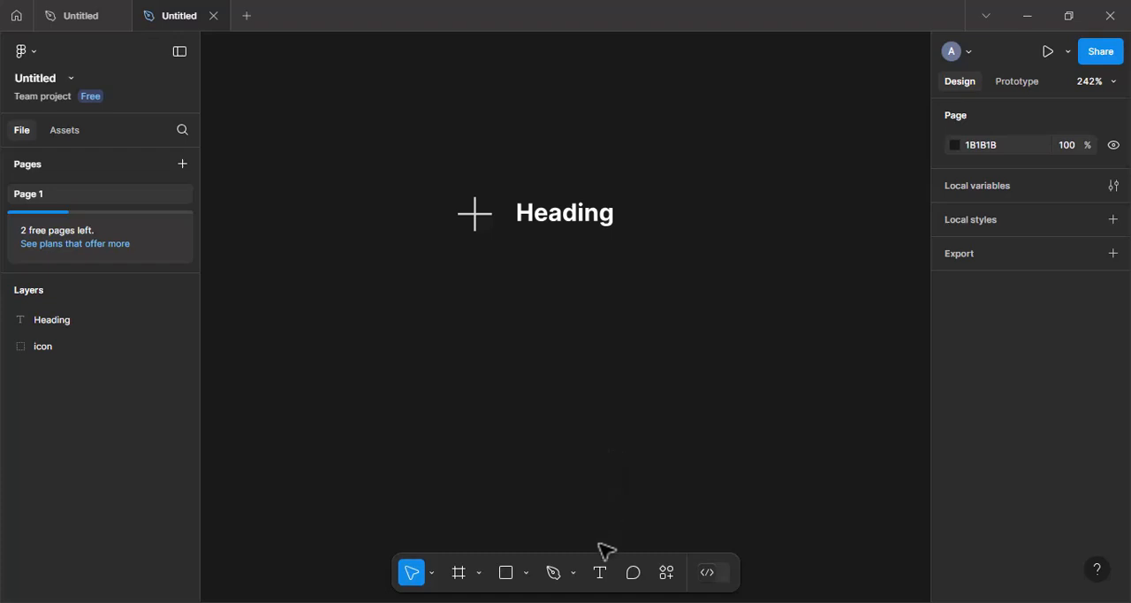
# Create a text box about 135 × 77 below the heading and fill it with placeholder text using the Lorem Ipsum plugin.
pyautogui.click(600, 573)
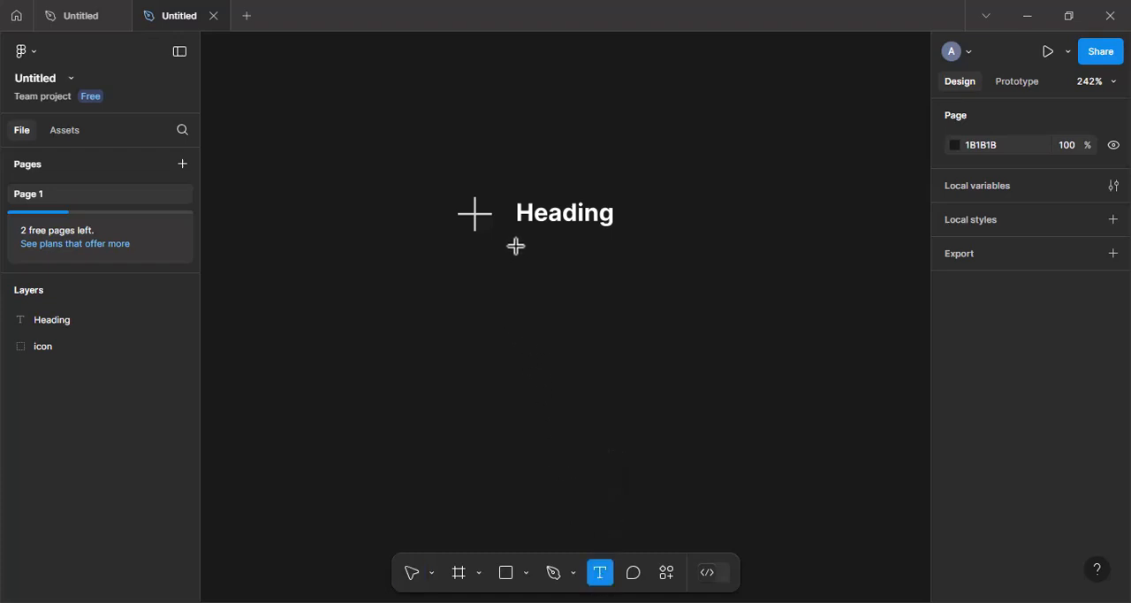
pyautogui.moveTo(516, 247); pyautogui.dragTo(787, 400)
pyautogui.click(666, 574)
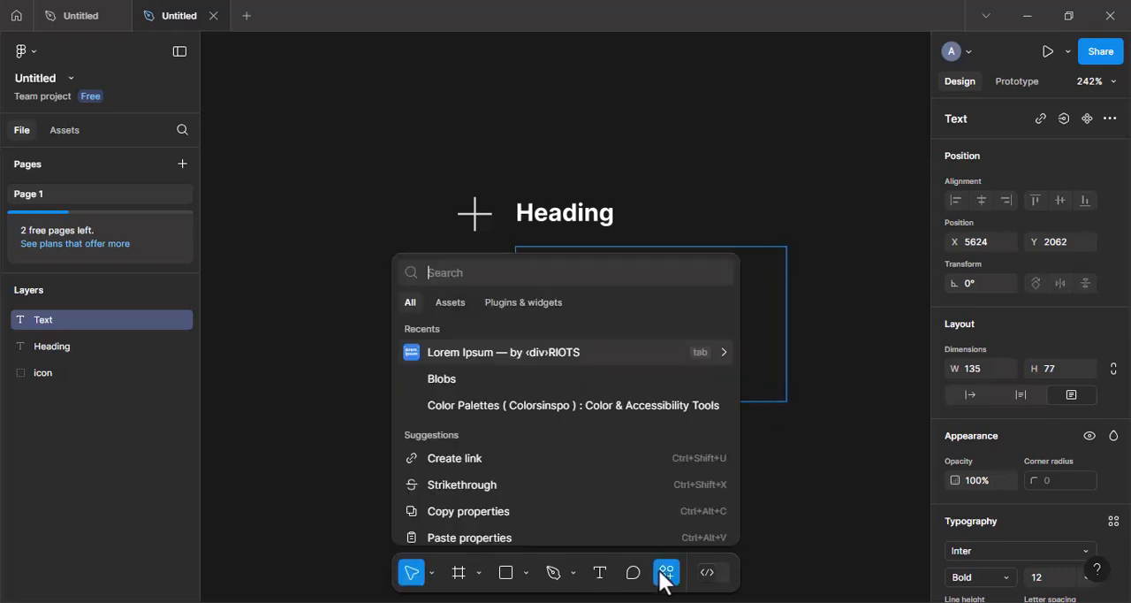
pyautogui.click(477, 348)
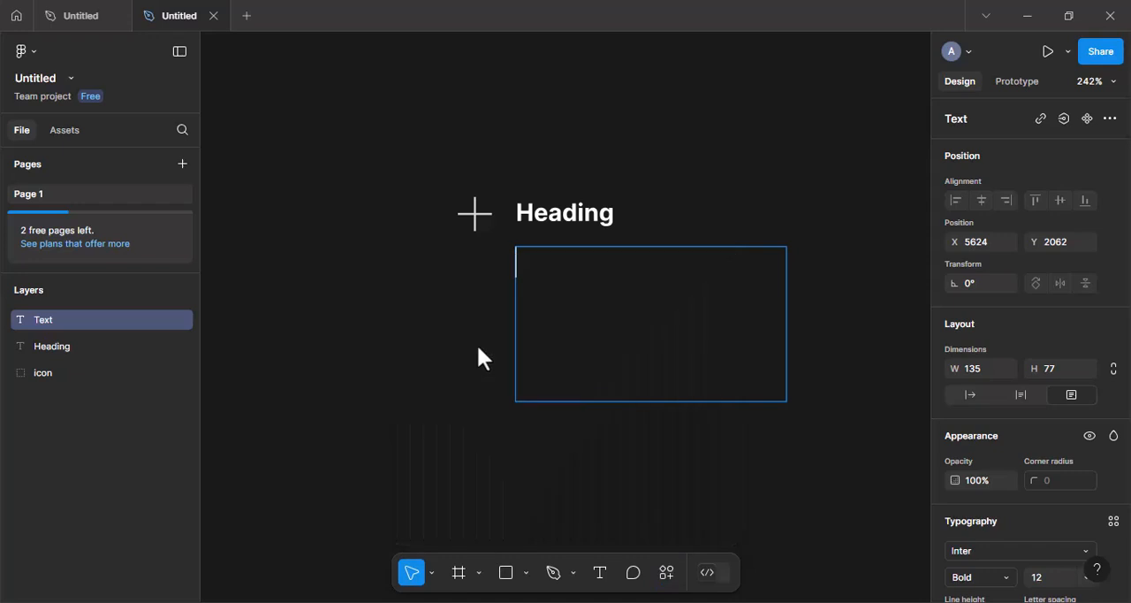
pyautogui.click(834, 423)
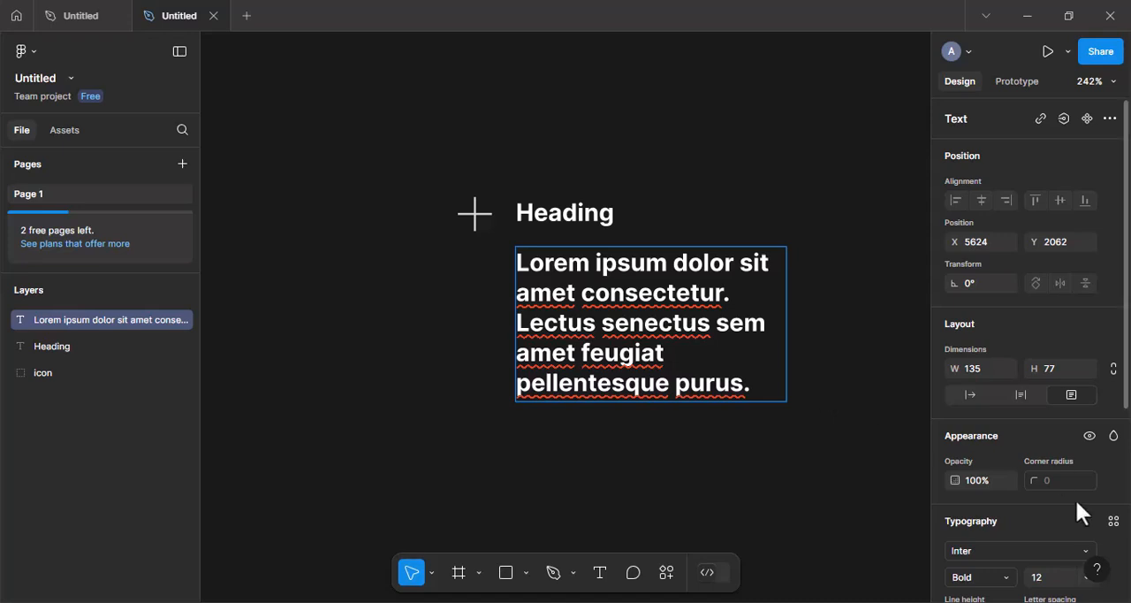
# Set the whole lorem ipsum paragraph to font size 12 and Regular weight.
pyautogui.scroll(-3, 1076, 498)
pyautogui.click(1088, 383)
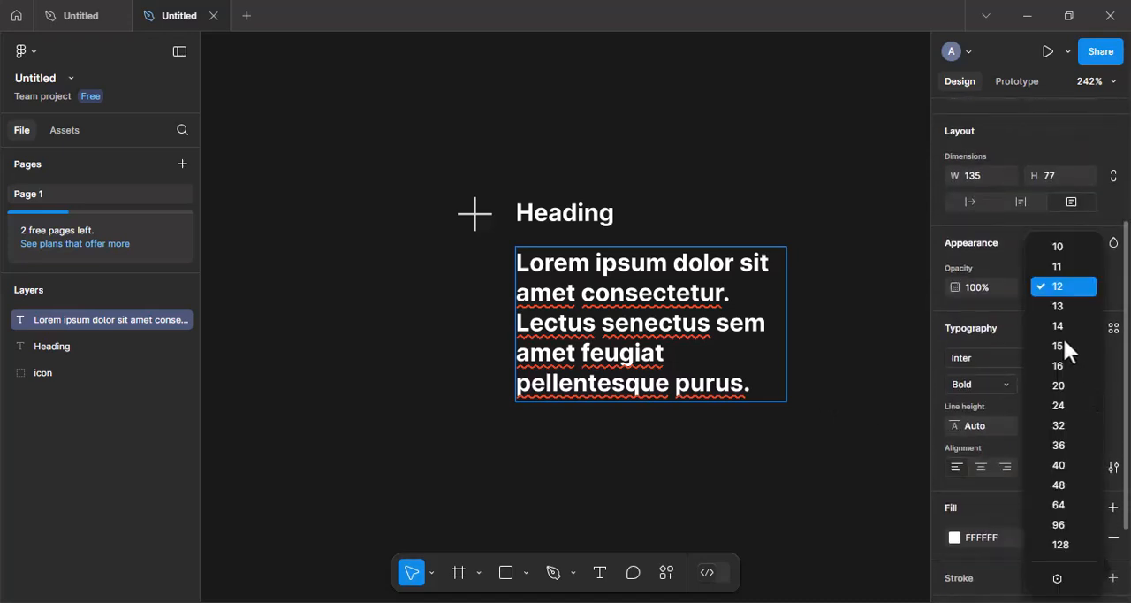
pyautogui.click(1055, 287)
pyautogui.click(1006, 381)
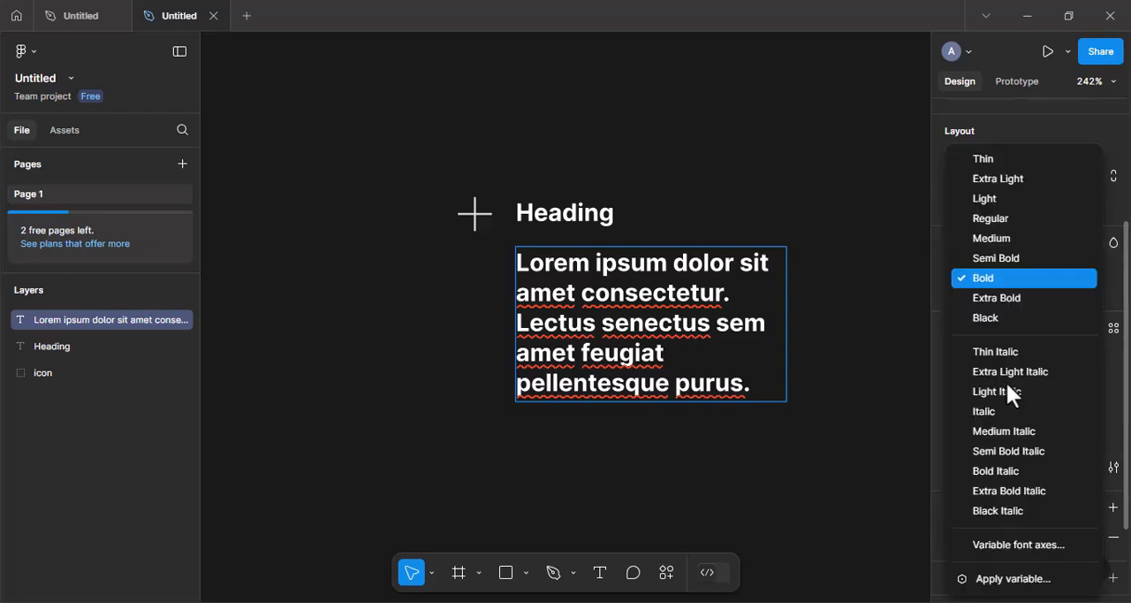
pyautogui.click(988, 216)
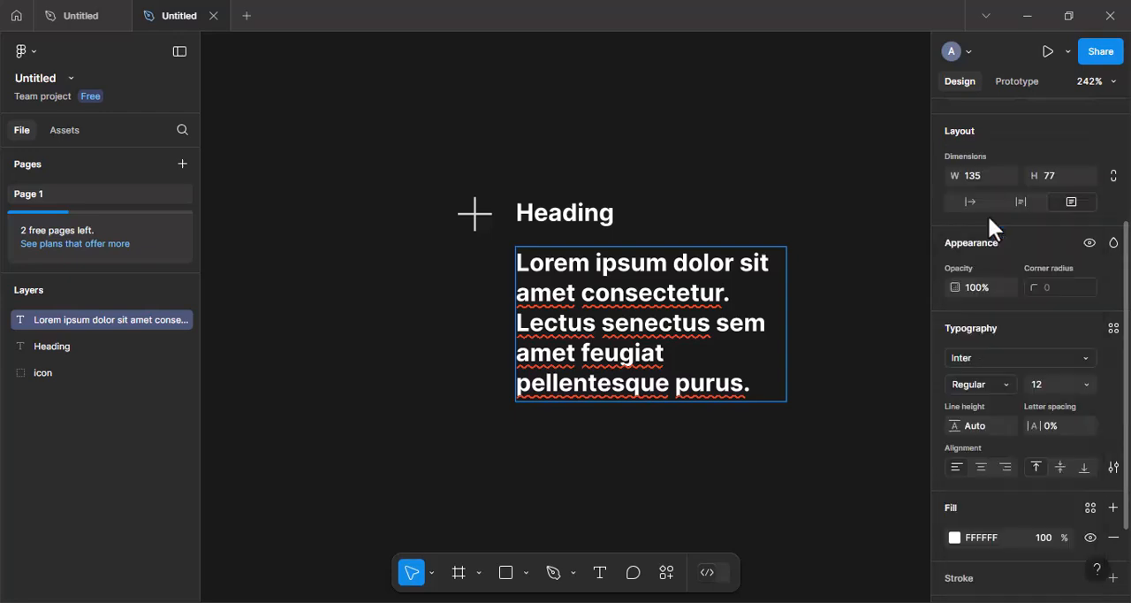
pyautogui.tripleClick(734, 380)
pyautogui.tripleClick(733, 380)
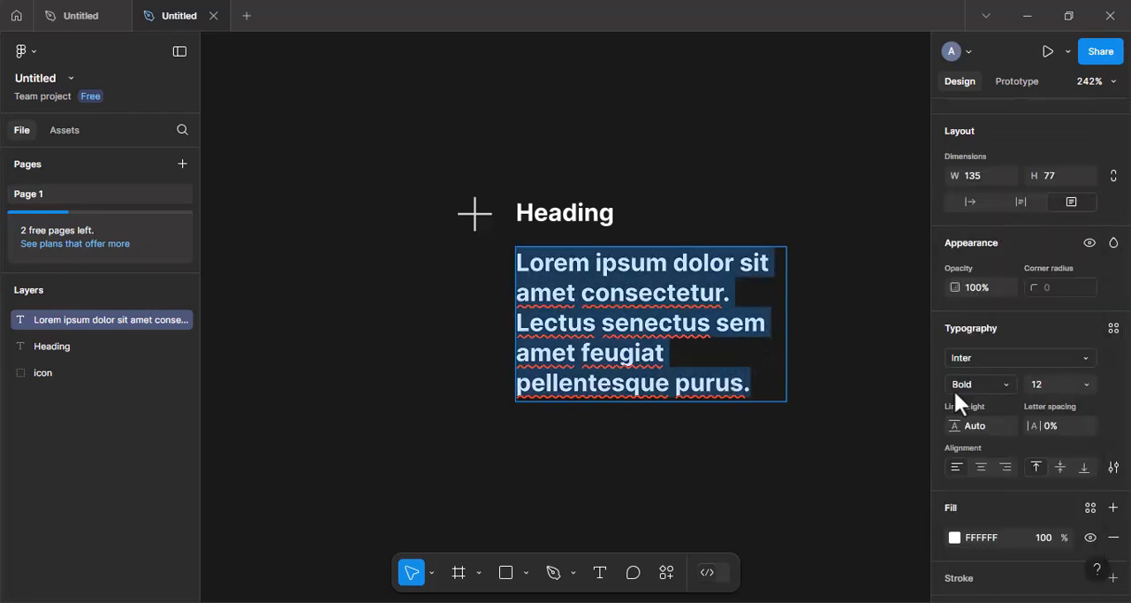
pyautogui.click(1002, 384)
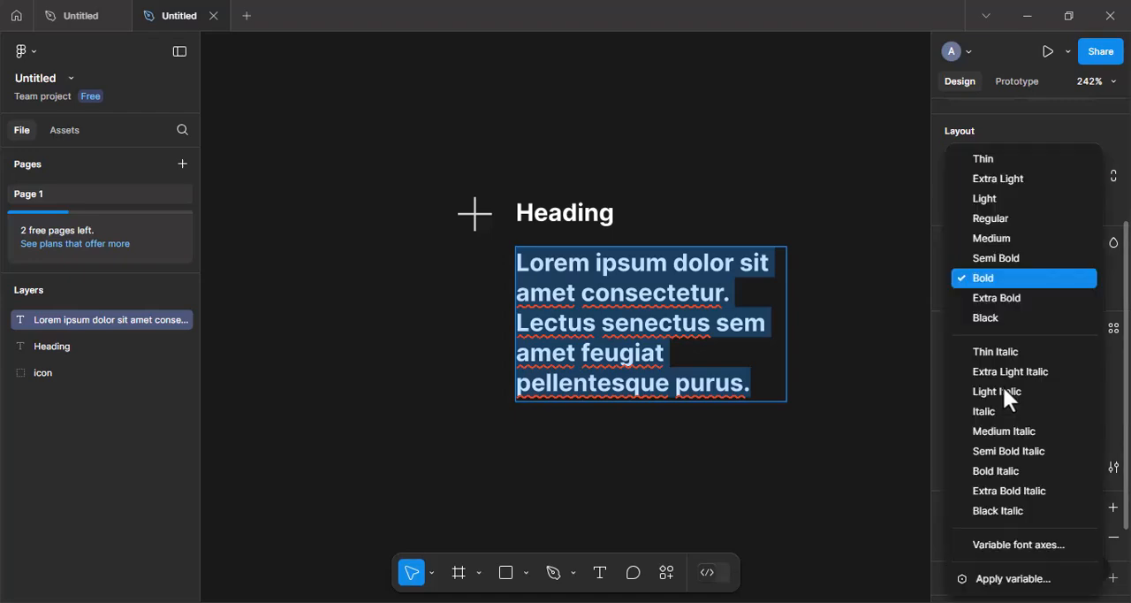
pyautogui.click(987, 219)
# Combine the heading and the paragraph in a vertical auto layout with a gap of 11.
pyautogui.scroll(-2, 791, 360)
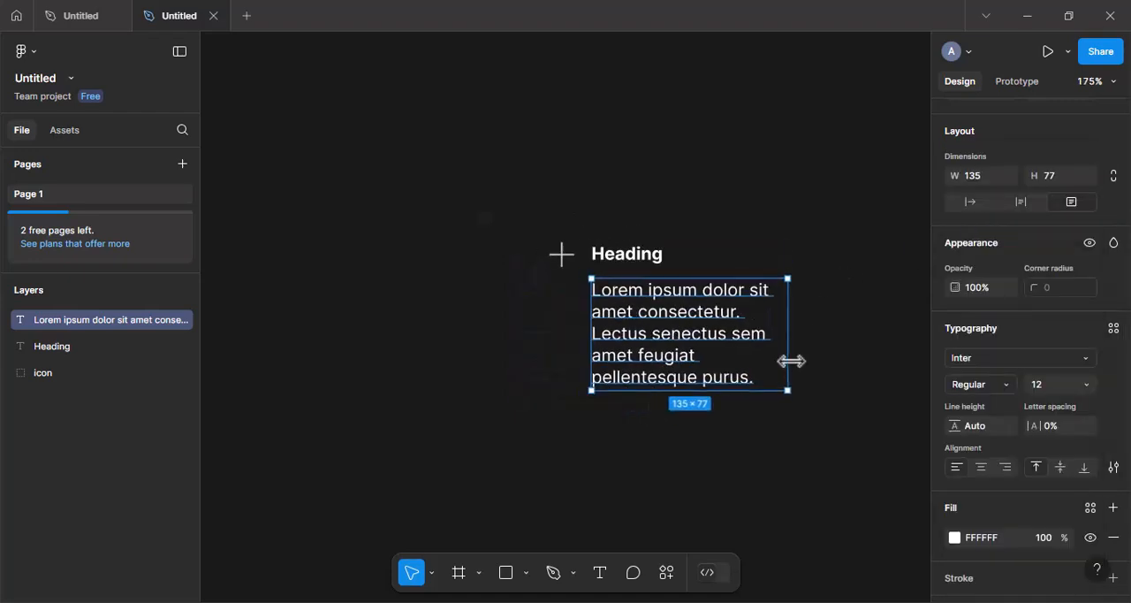
pyautogui.hscroll(5, 791, 361)
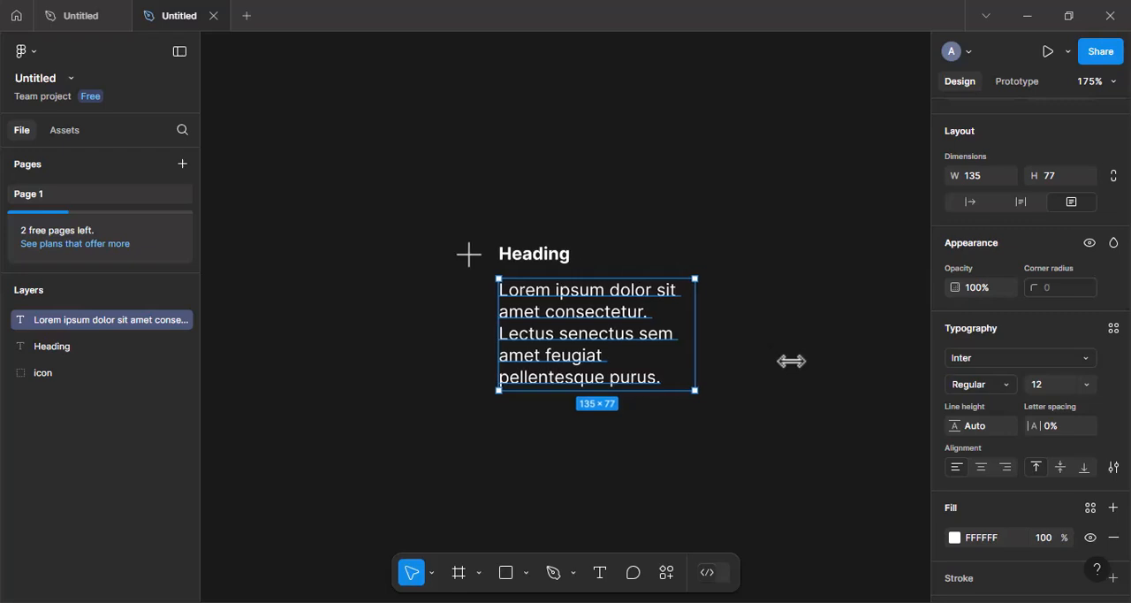
pyautogui.hscroll(2, 791, 361)
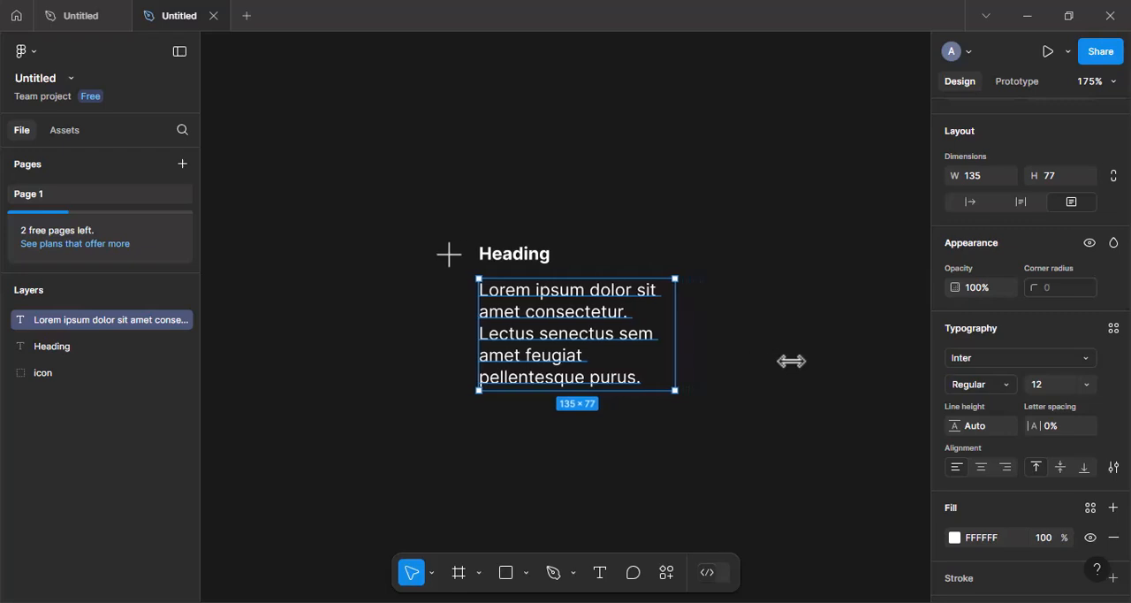
pyautogui.keyDown('shift'); pyautogui.click(534, 258); pyautogui.keyUp('shift')
pyautogui.rightClick(533, 258)
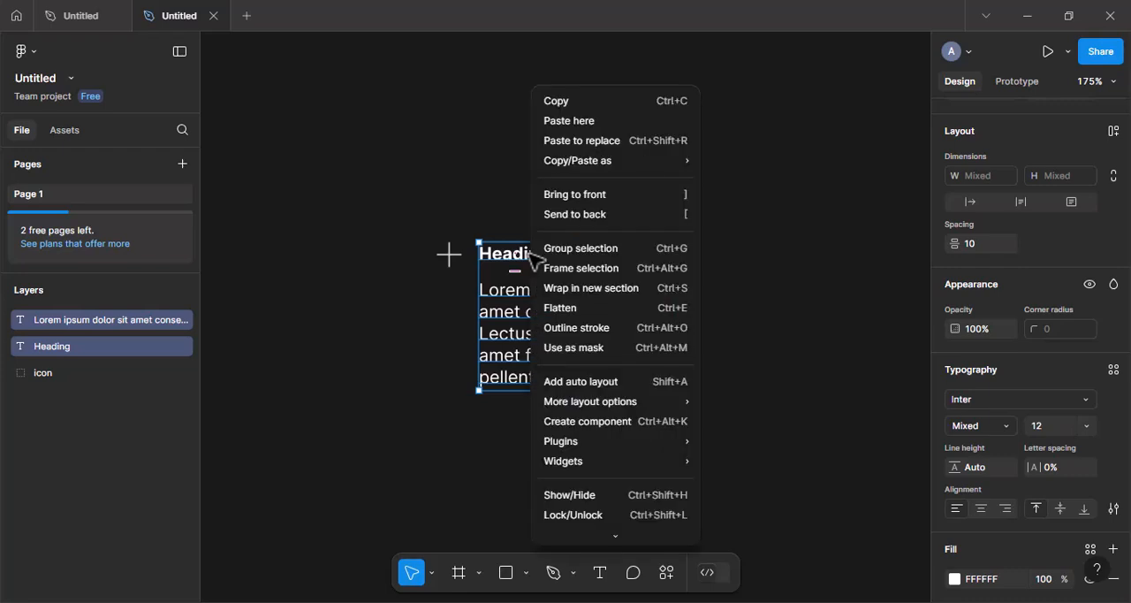
pyautogui.click(566, 384)
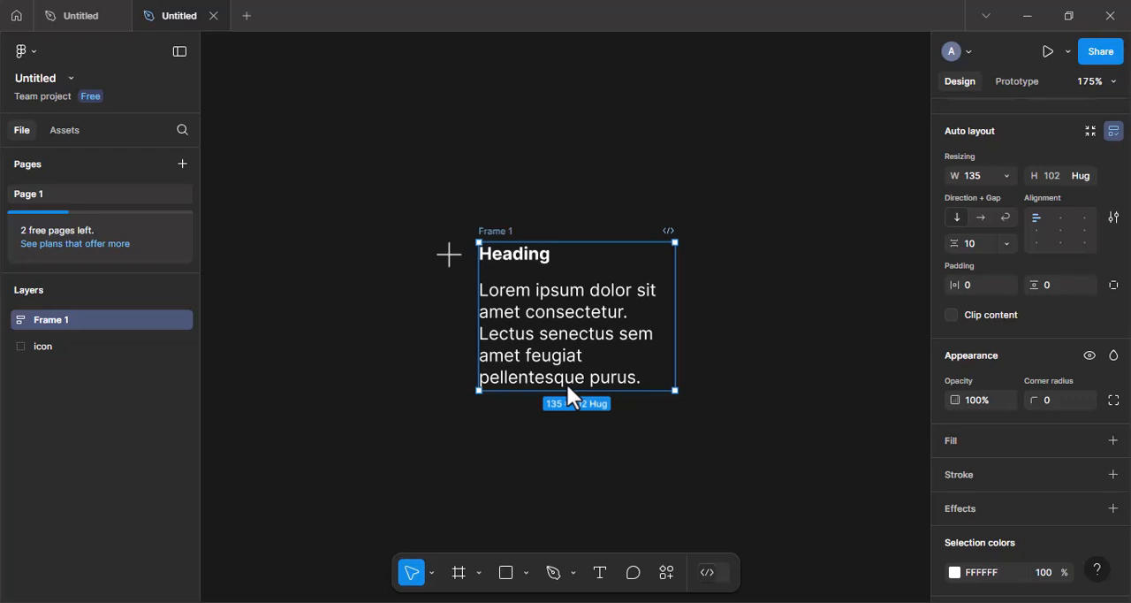
pyautogui.moveTo(580, 274); pyautogui.dragTo(579, 273)
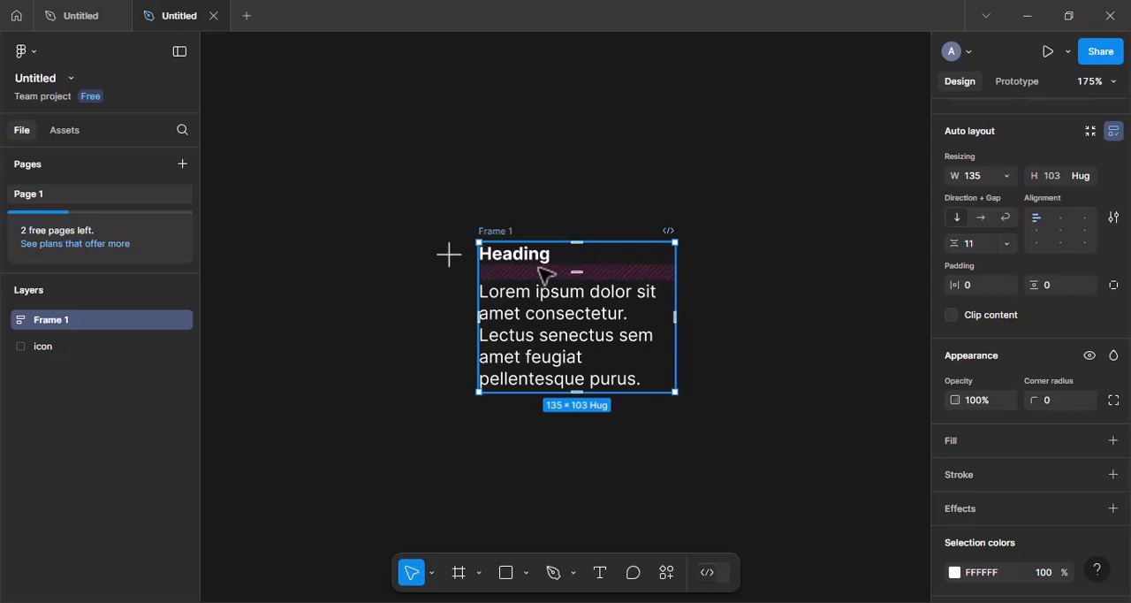
# Wrap the plus icon and the heading-and-paragraph frame together in a horizontal auto layout.
pyautogui.keyDown('shift'); pyautogui.click(452, 254); pyautogui.keyUp('shift')
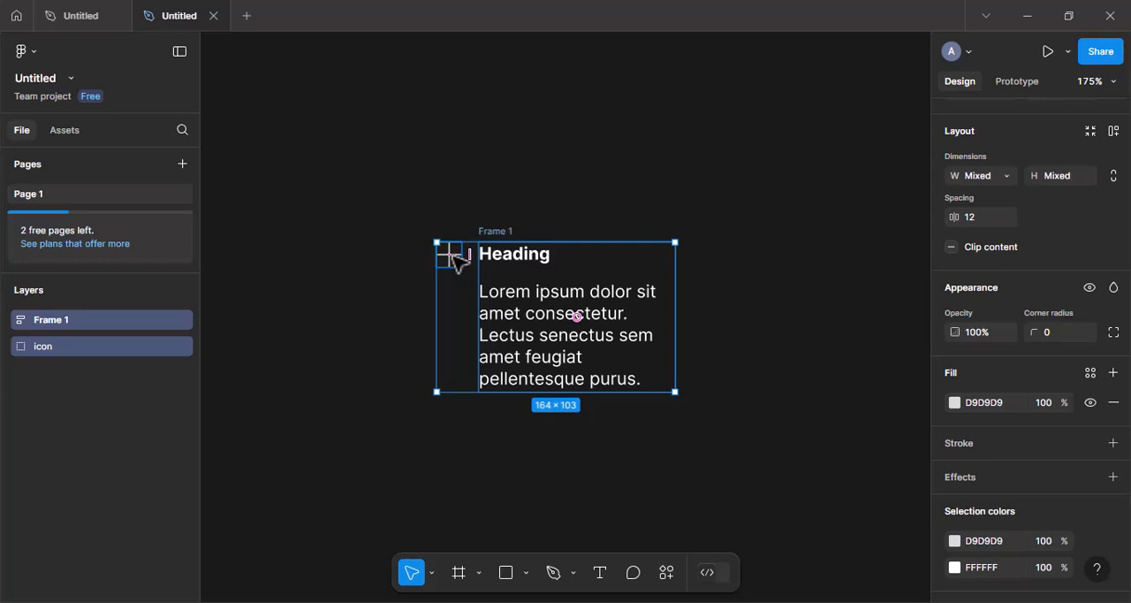
pyautogui.rightClick(454, 256)
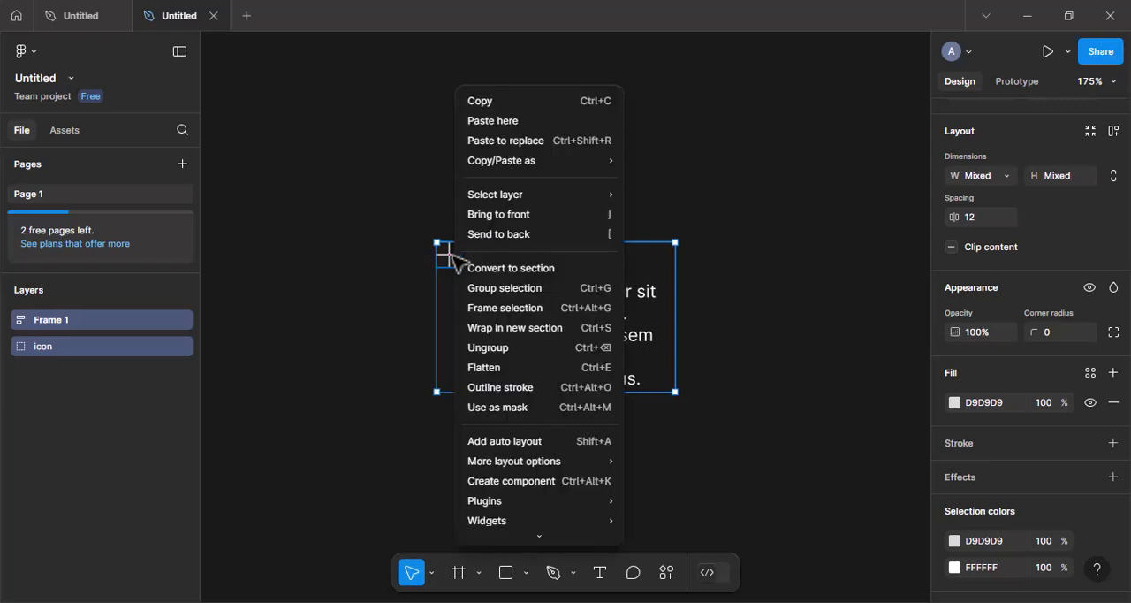
pyautogui.click(504, 441)
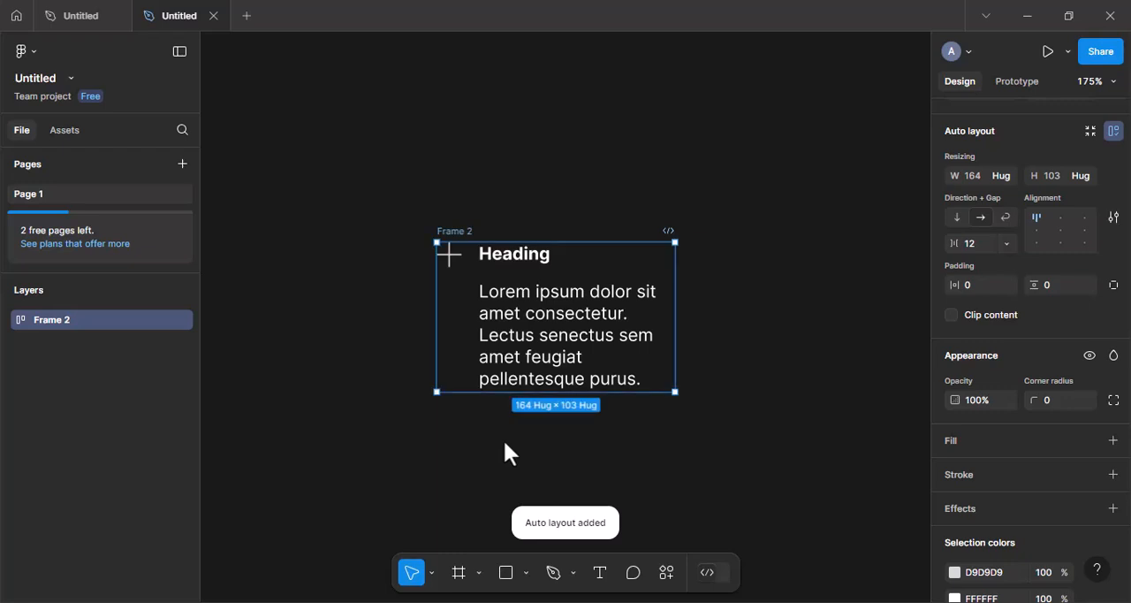
# Add an off-white FAF8F8 fill to the outer auto layout frame.
pyautogui.click(1052, 441)
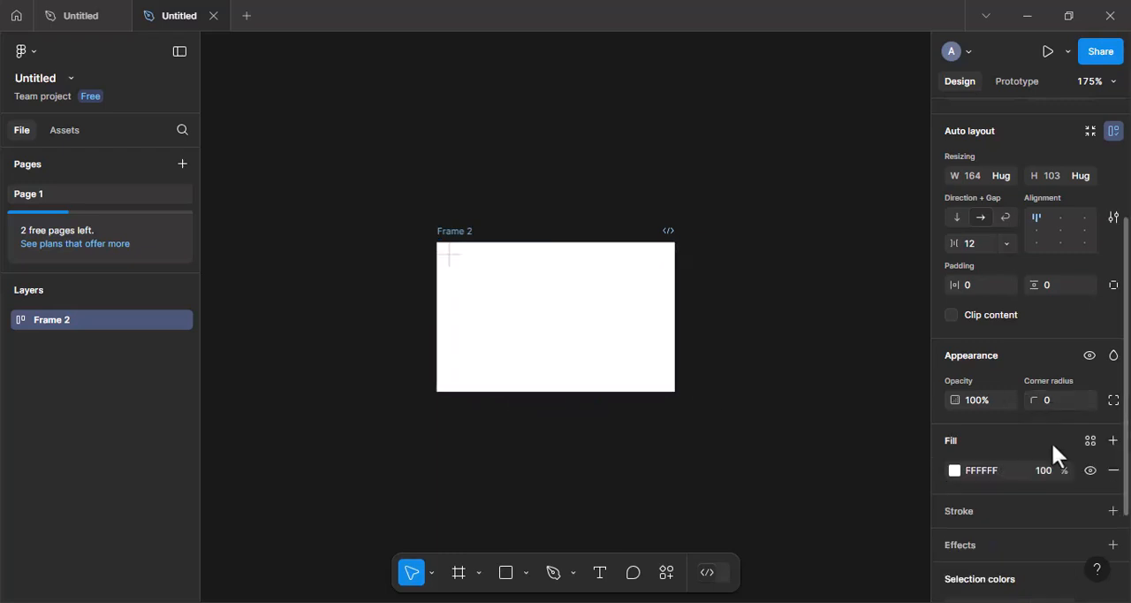
pyautogui.click(954, 471)
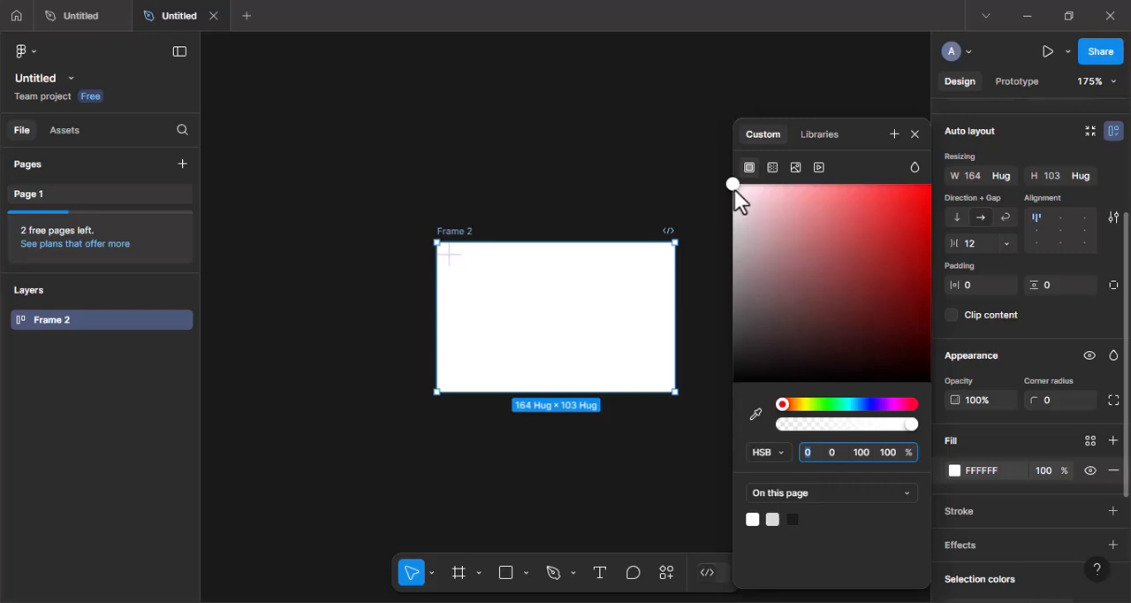
pyautogui.moveTo(735, 189)
pyautogui.mouseDown()
pyautogui.moveTo(740, 212)
pyautogui.moveTo(735, 196)
pyautogui.mouseUp()
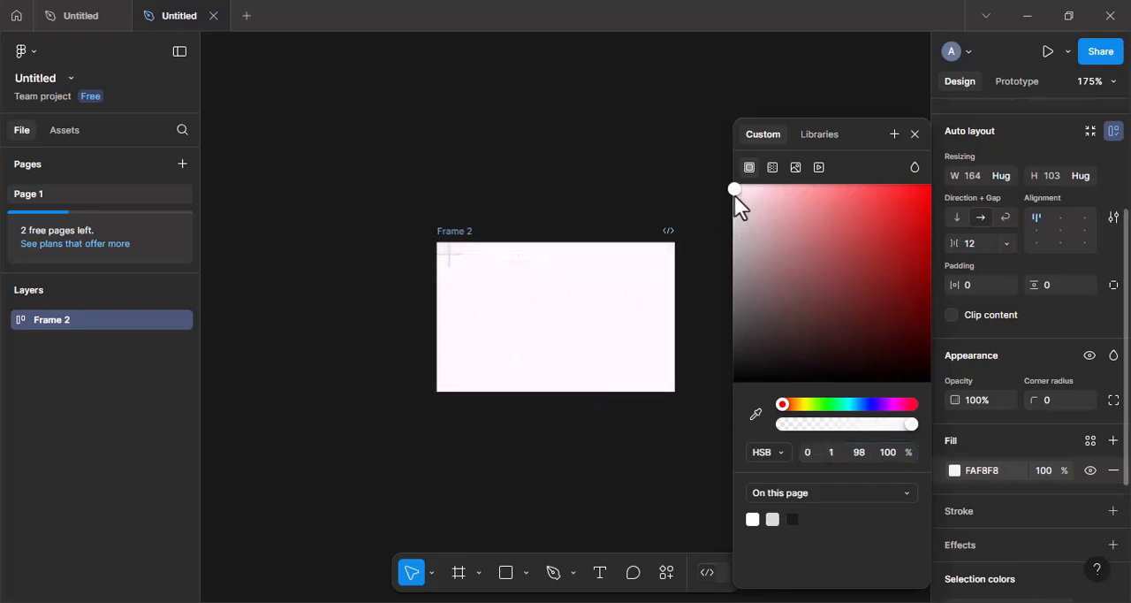
pyautogui.click(916, 132)
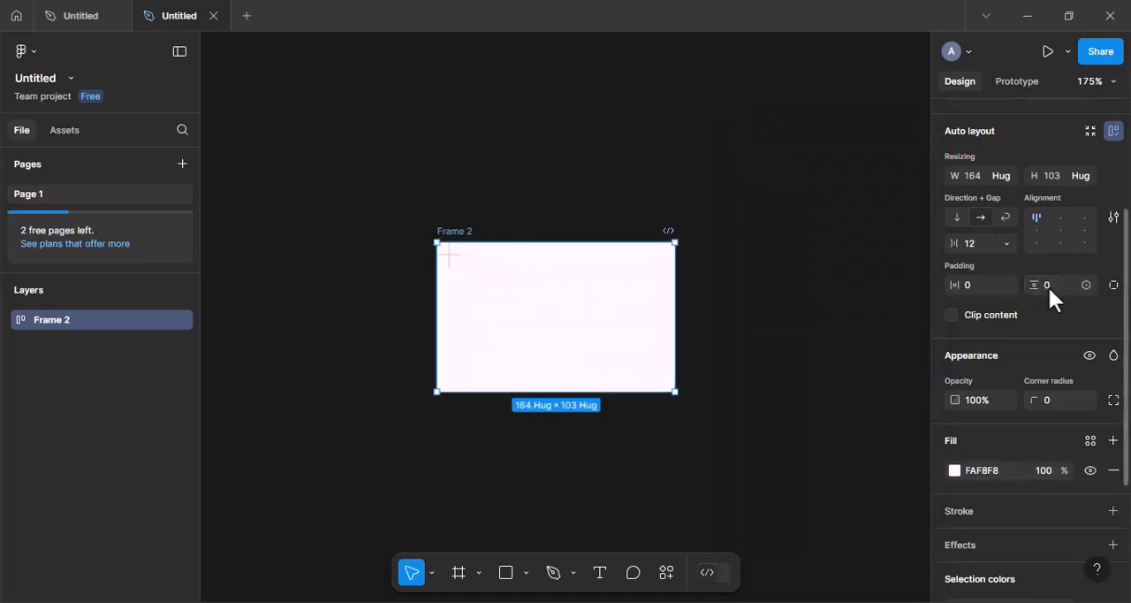
# Set both the vertical and the horizontal padding of the outer frame to 15.
pyautogui.click(1051, 286)
pyautogui.write('15')
pyautogui.press('Return')
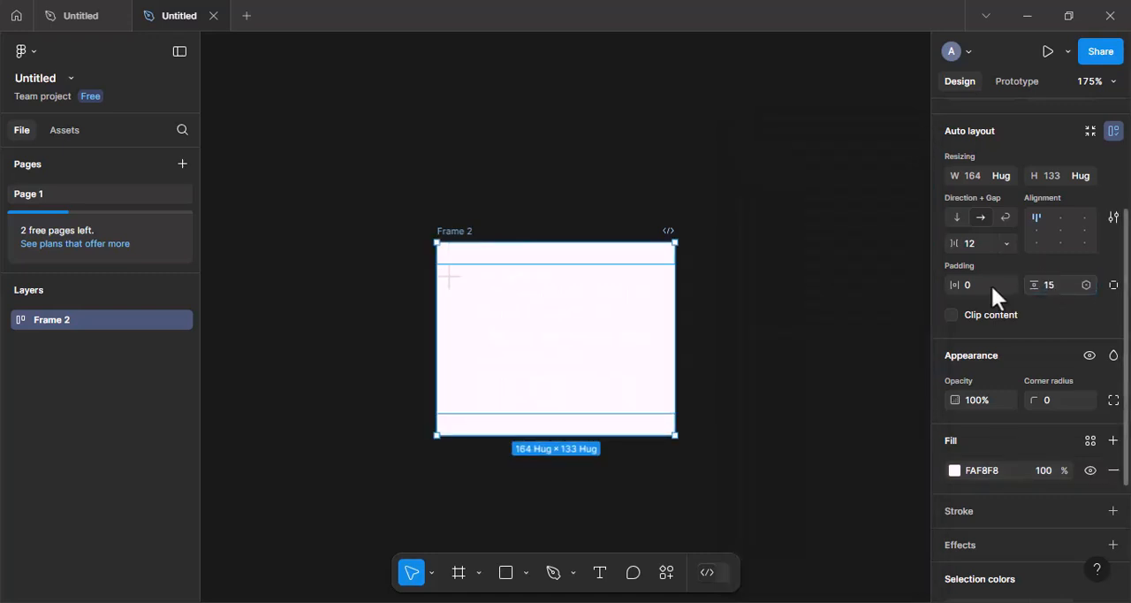
pyautogui.click(980, 283)
pyautogui.write('15')
pyautogui.press('Return')
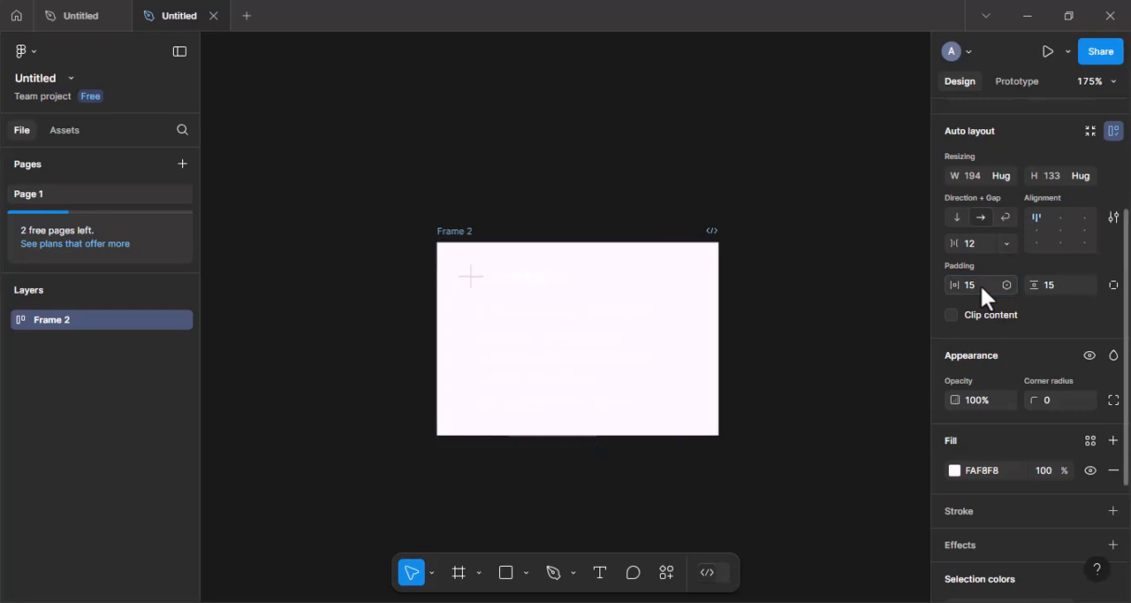
# Set the fill of both the heading and the paragraph text to dark 1E1D1D.
pyautogui.doubleClick(540, 283)
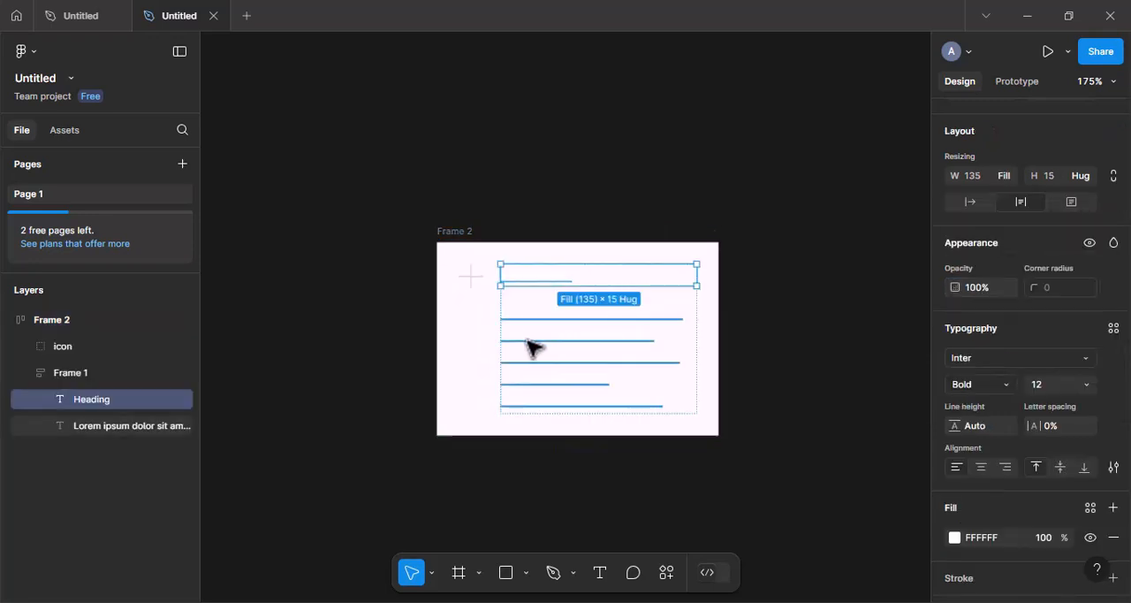
pyautogui.keyDown('shift'); pyautogui.click(533, 347); pyautogui.keyUp('shift')
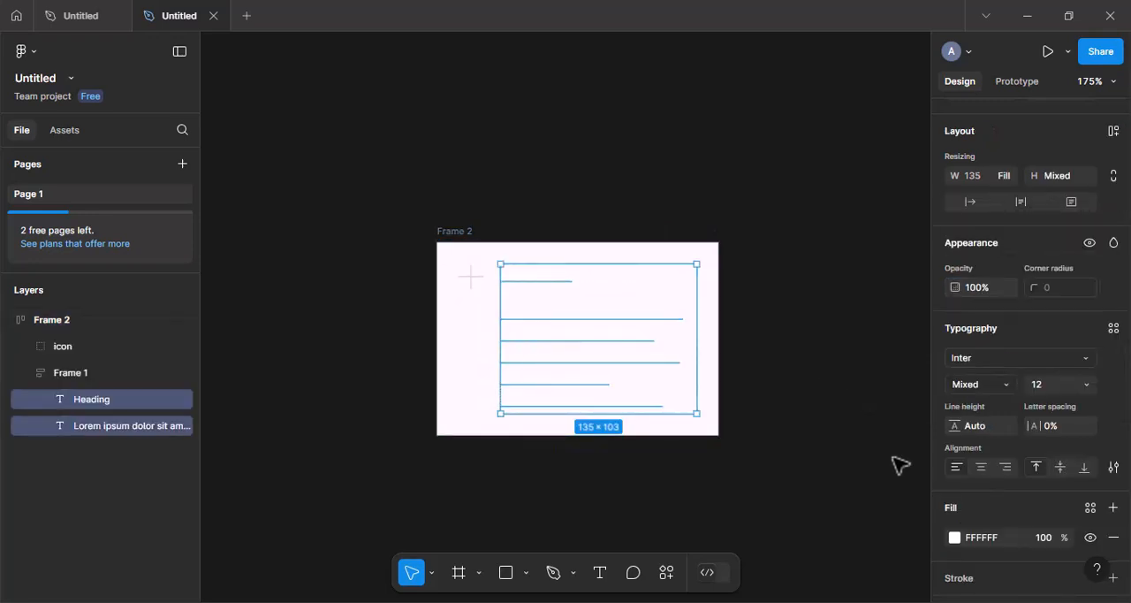
pyautogui.scroll(-2, 974, 515)
pyautogui.click(953, 434)
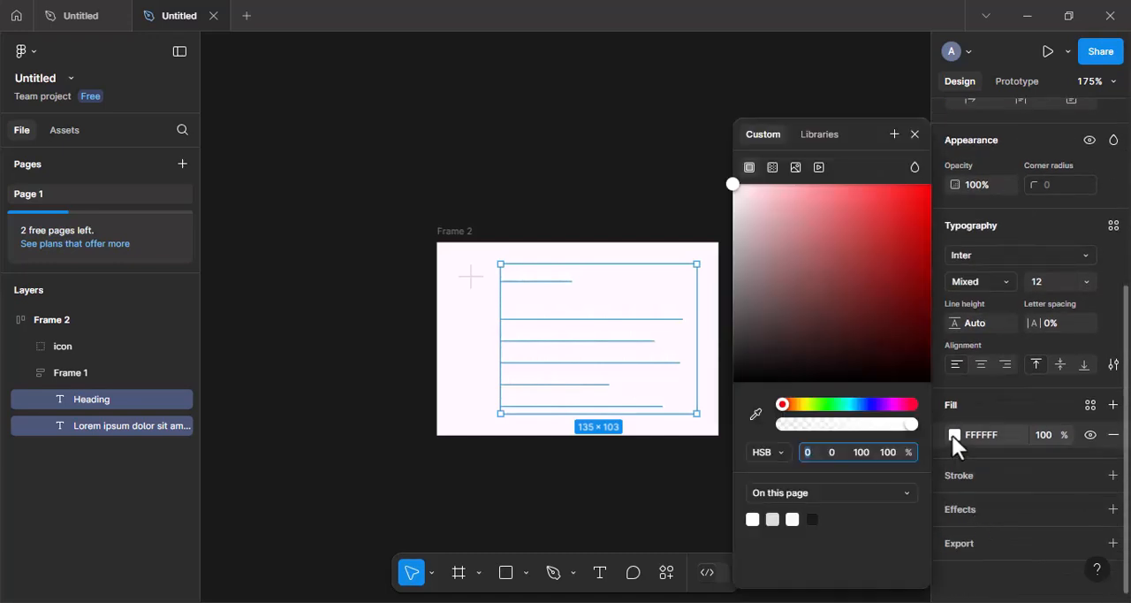
pyautogui.moveTo(751, 361); pyautogui.dragTo(735, 368)
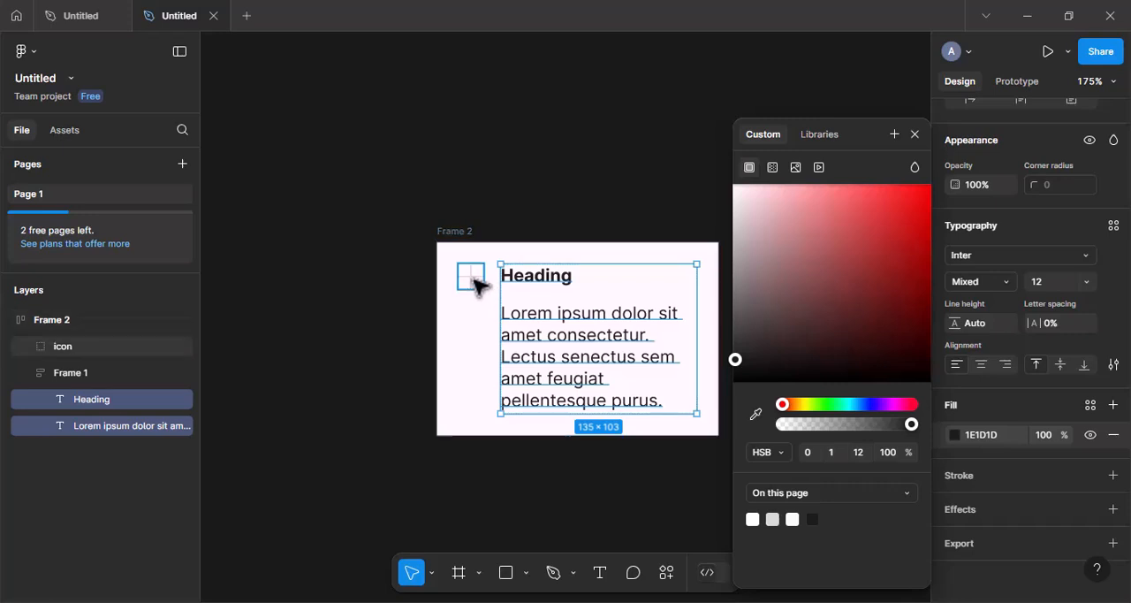
# Fill the plus icon with the same dark 1E1D1D and wrap the icon in its own frame.
pyautogui.click(474, 279)
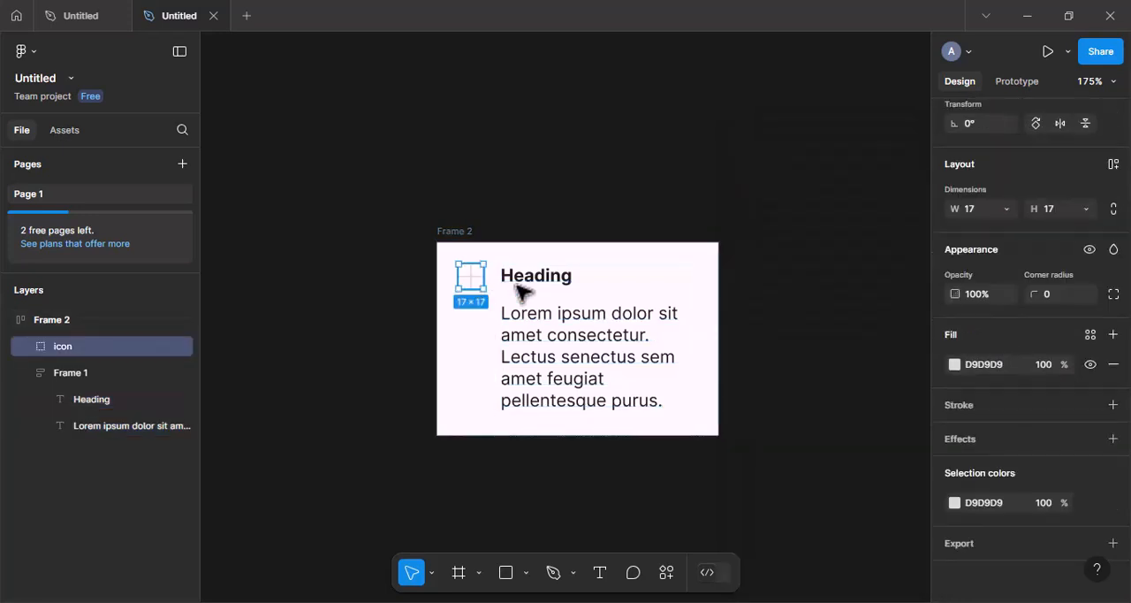
pyautogui.click(956, 363)
pyautogui.click(782, 516)
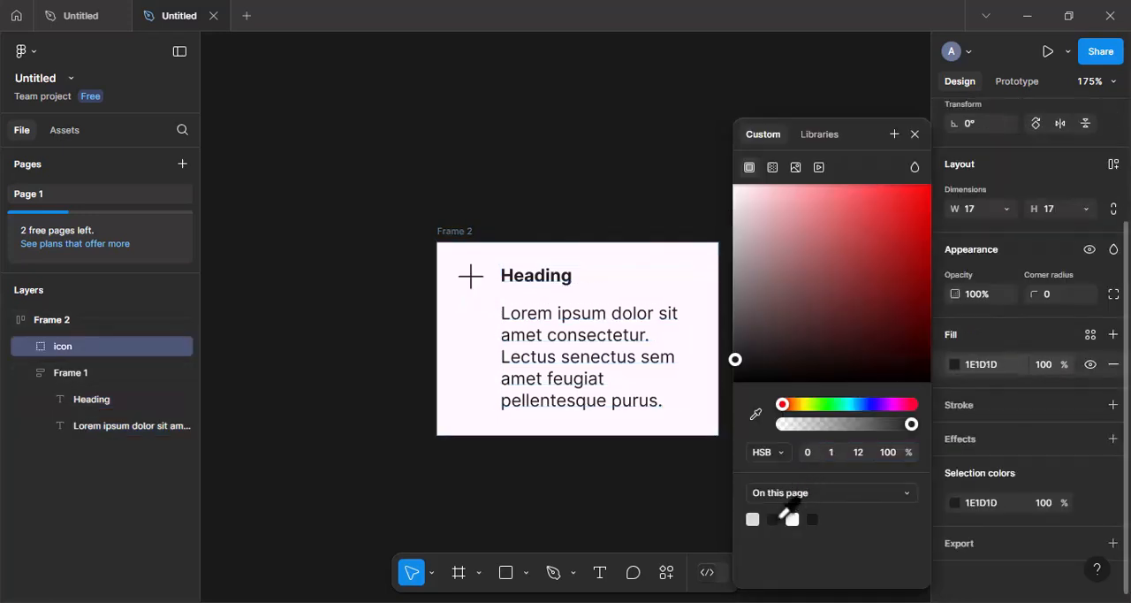
pyautogui.click(916, 134)
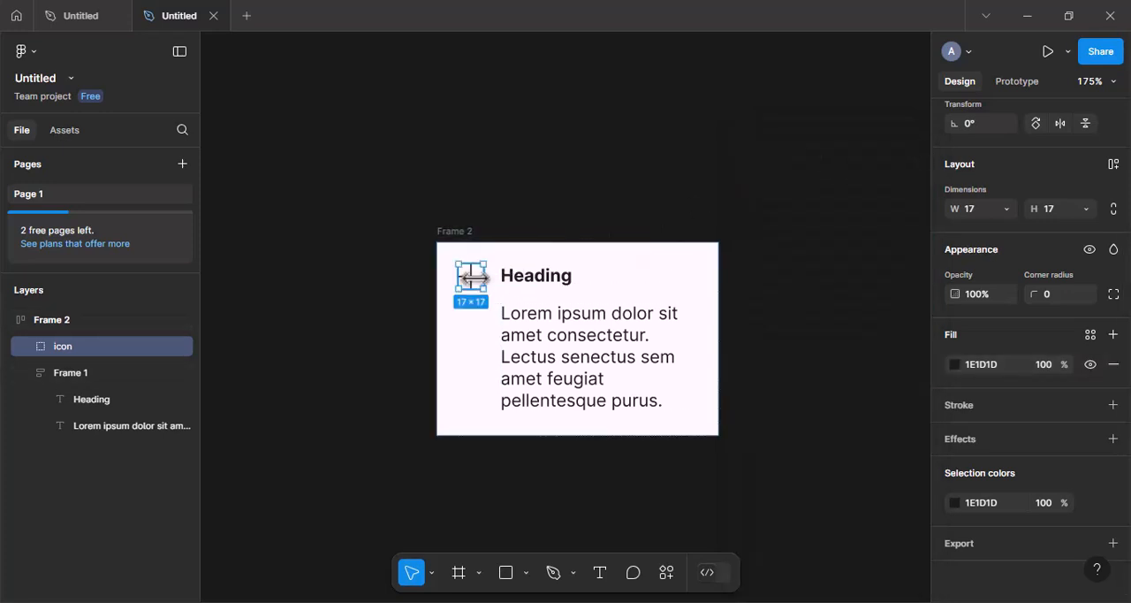
pyautogui.rightClick(476, 279)
pyautogui.click(522, 289)
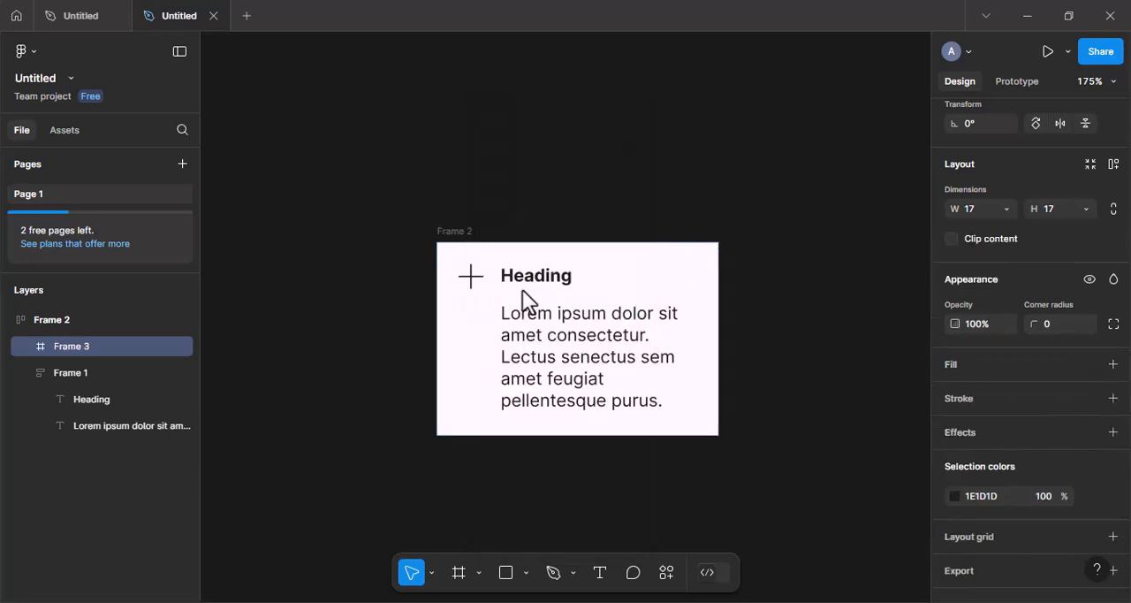
# Add an inside stroke with a weight of 4 to only the left side of the outer frame.
pyautogui.click(444, 232)
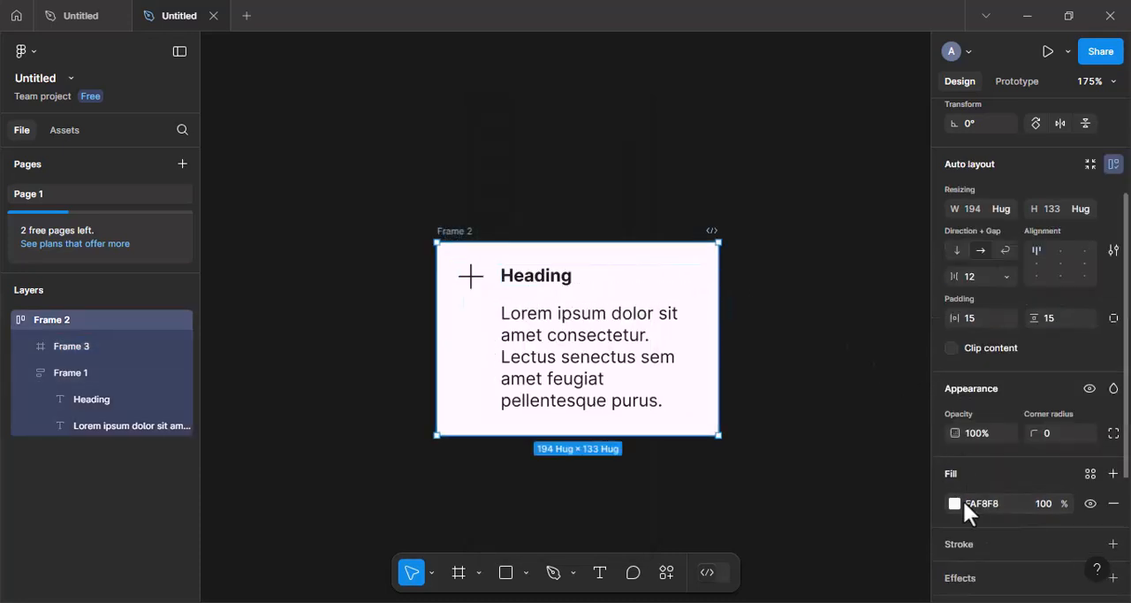
pyautogui.scroll(-3, 963, 501)
pyautogui.click(1002, 345)
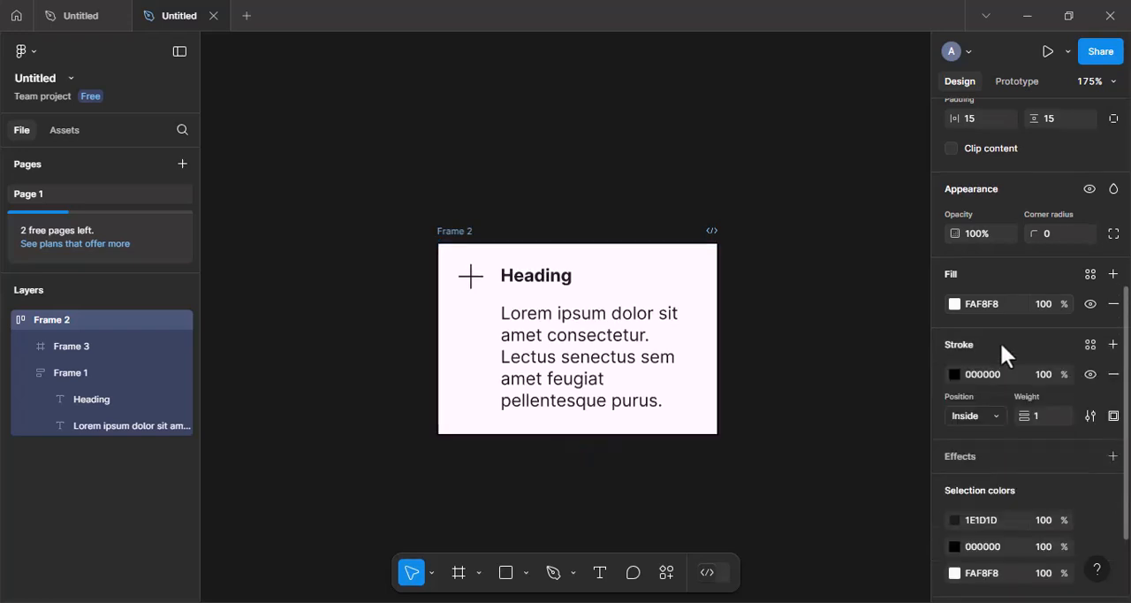
pyautogui.click(1114, 417)
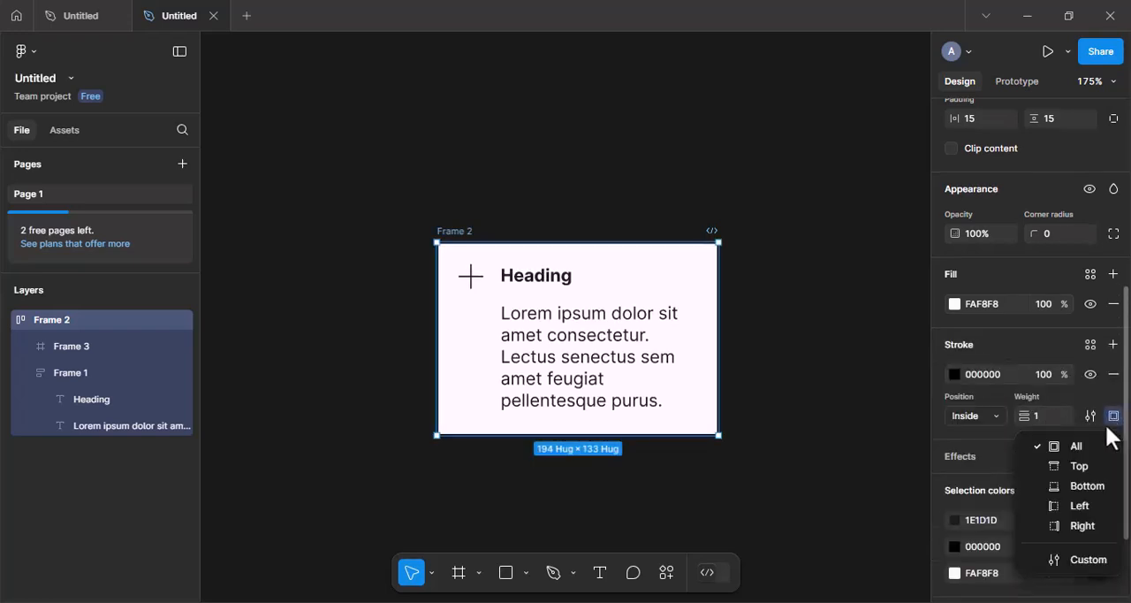
pyautogui.click(1078, 507)
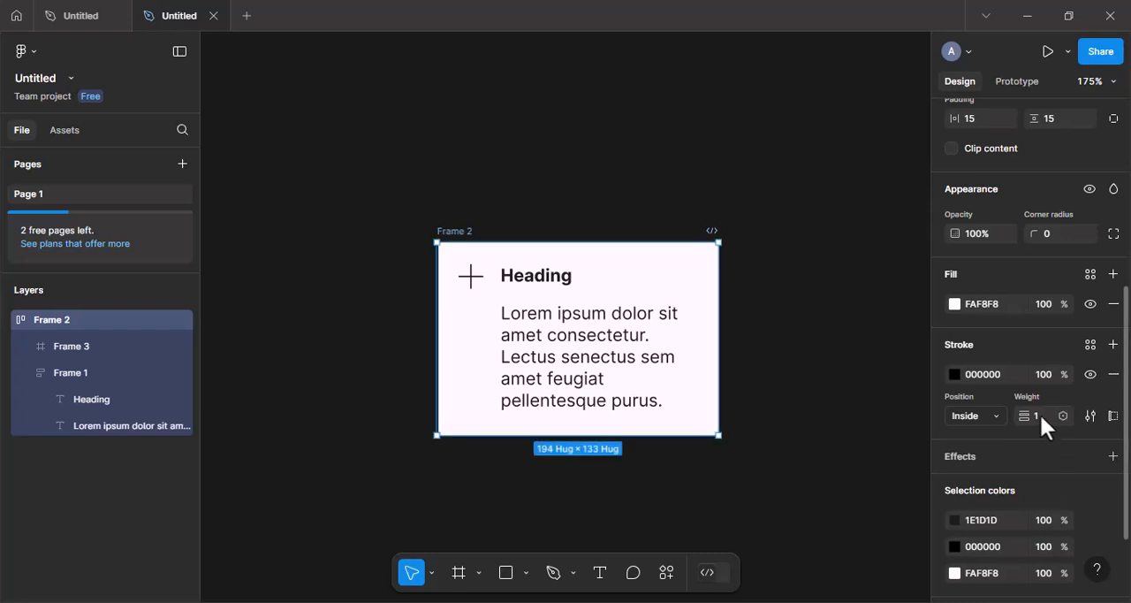
pyautogui.write('4')
pyautogui.press('Return')
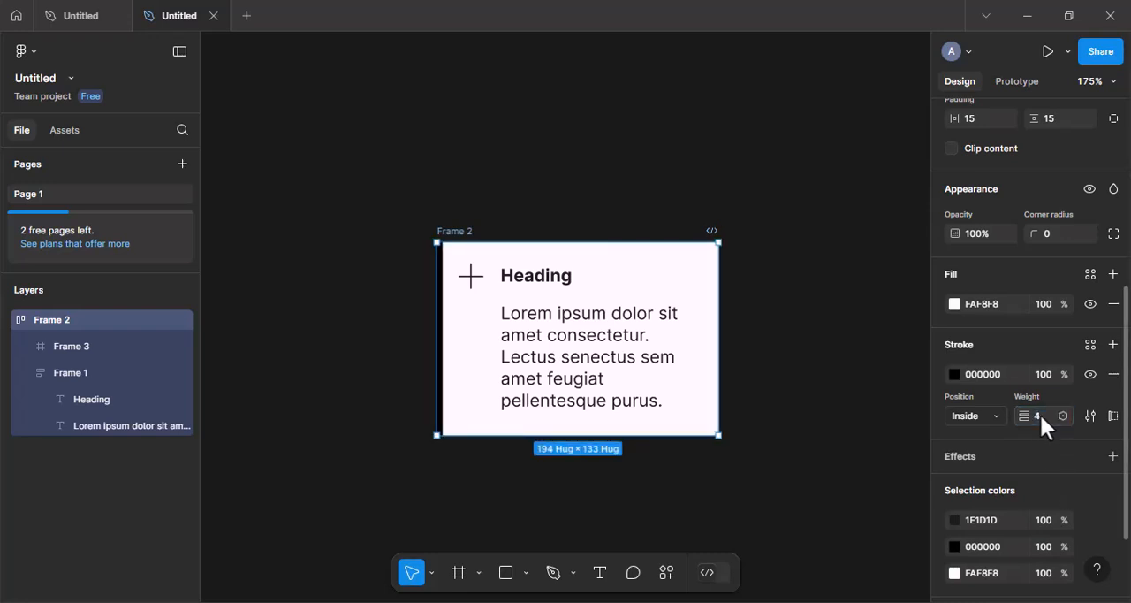
# Change the outer frame's stroke colour to brown with HSB values 23, 55, 59.
pyautogui.click(955, 375)
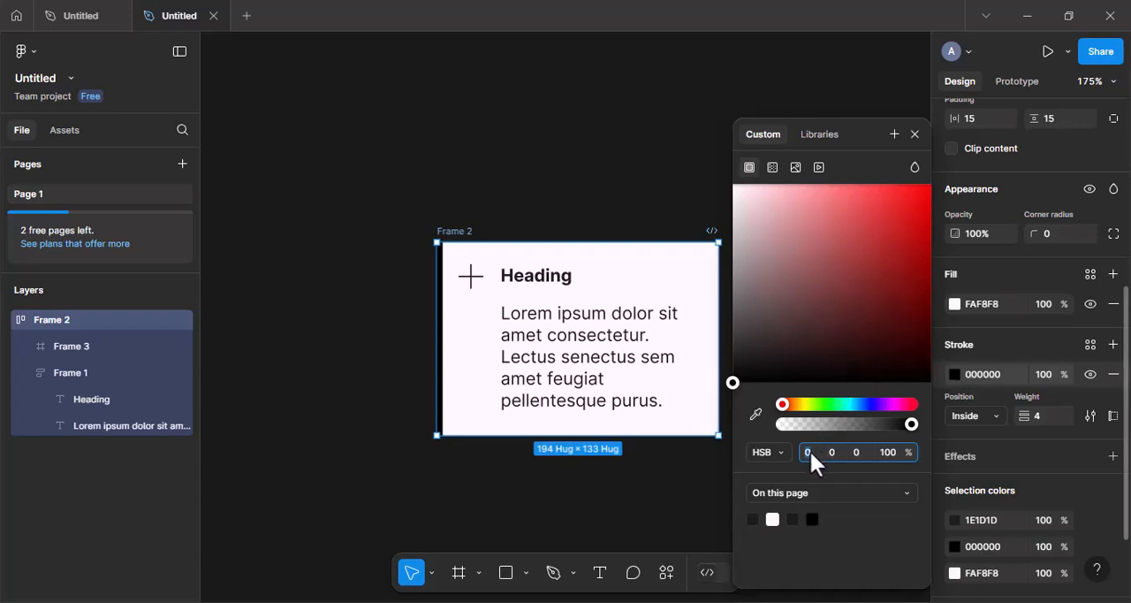
pyautogui.write('23')
pyautogui.click(834, 456)
pyautogui.click(860, 450)
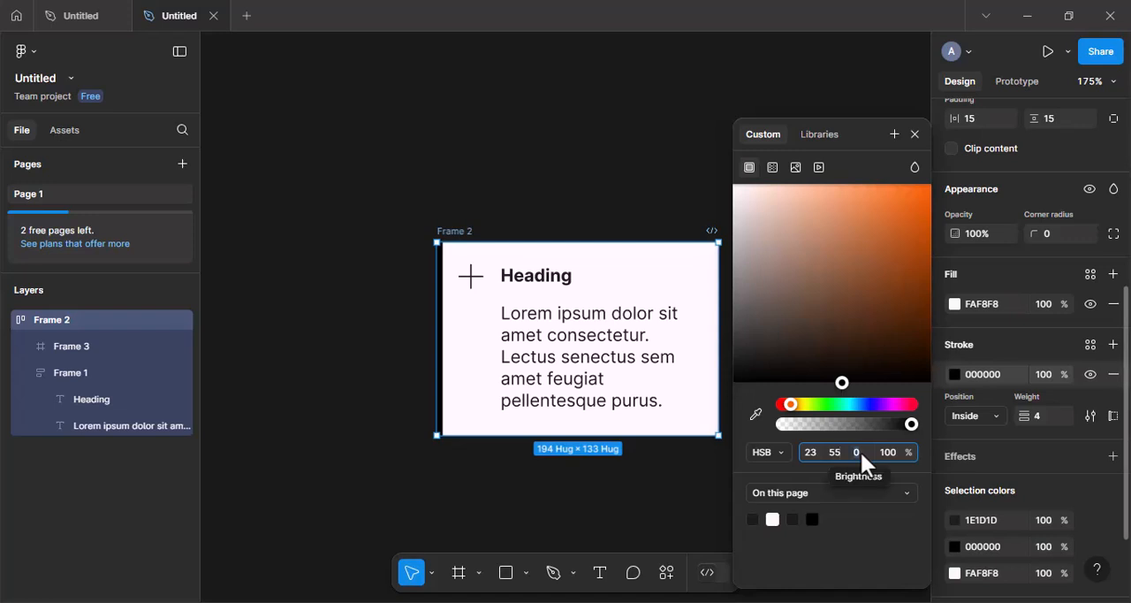
pyautogui.write('50')
pyautogui.press('Return')
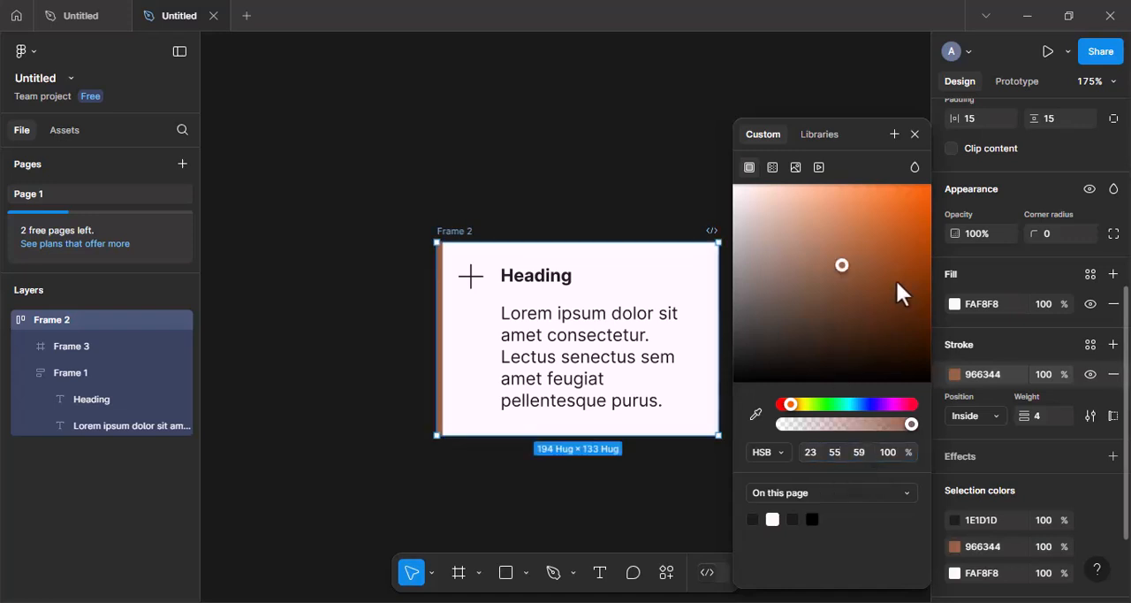
pyautogui.click(915, 134)
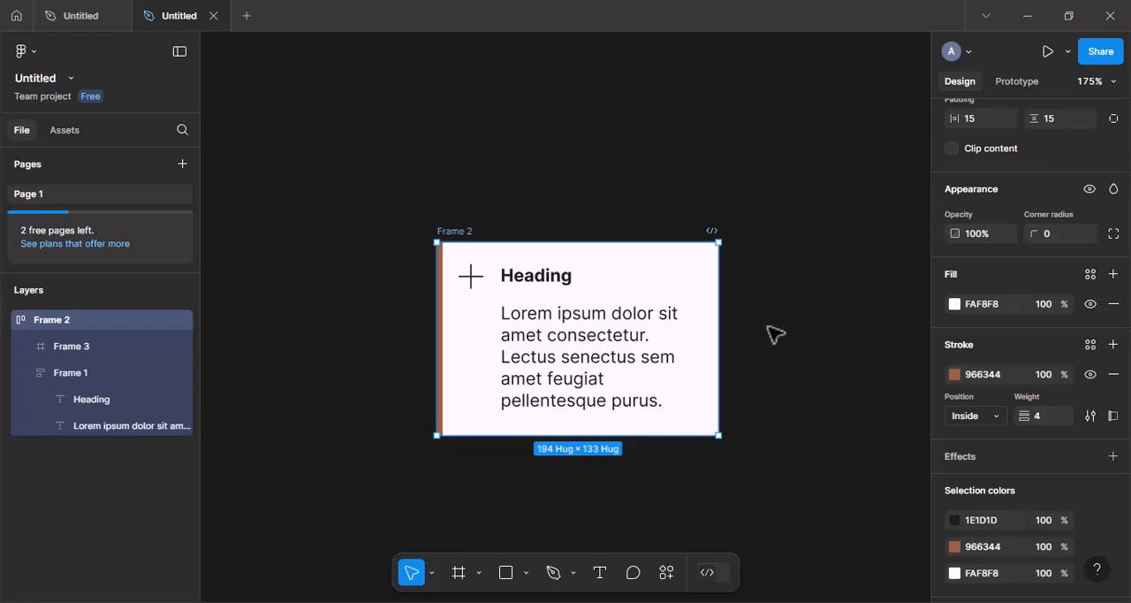
# Widen the outer frame to about 251 and set the heading-and-paragraph frame to fill container in width and hug contents in height.
pyautogui.moveTo(723, 345); pyautogui.dragTo(802, 339)
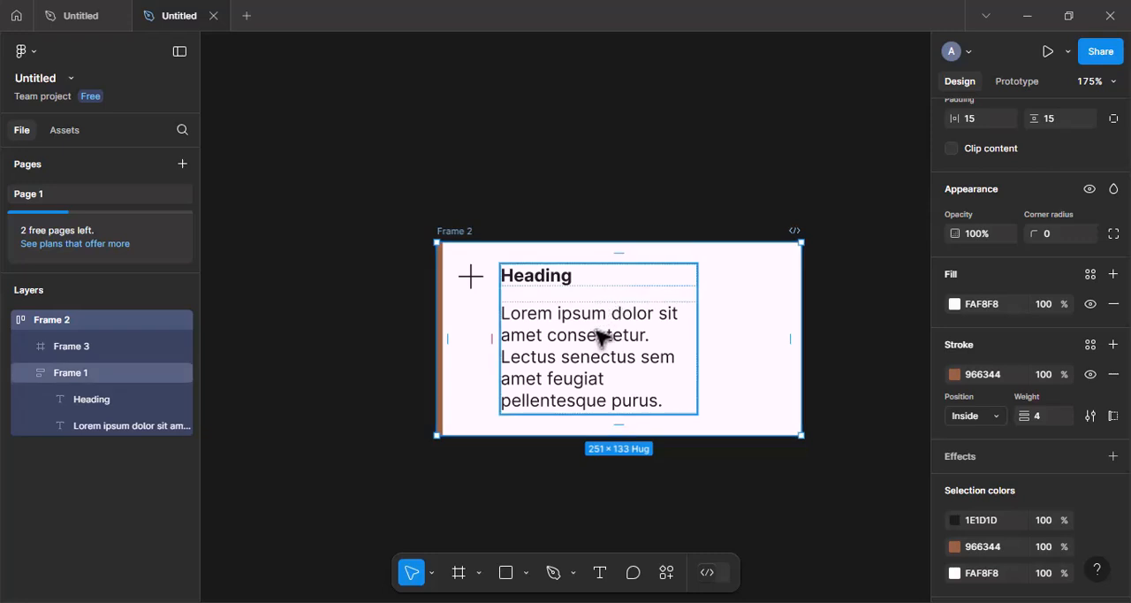
pyautogui.click(601, 336)
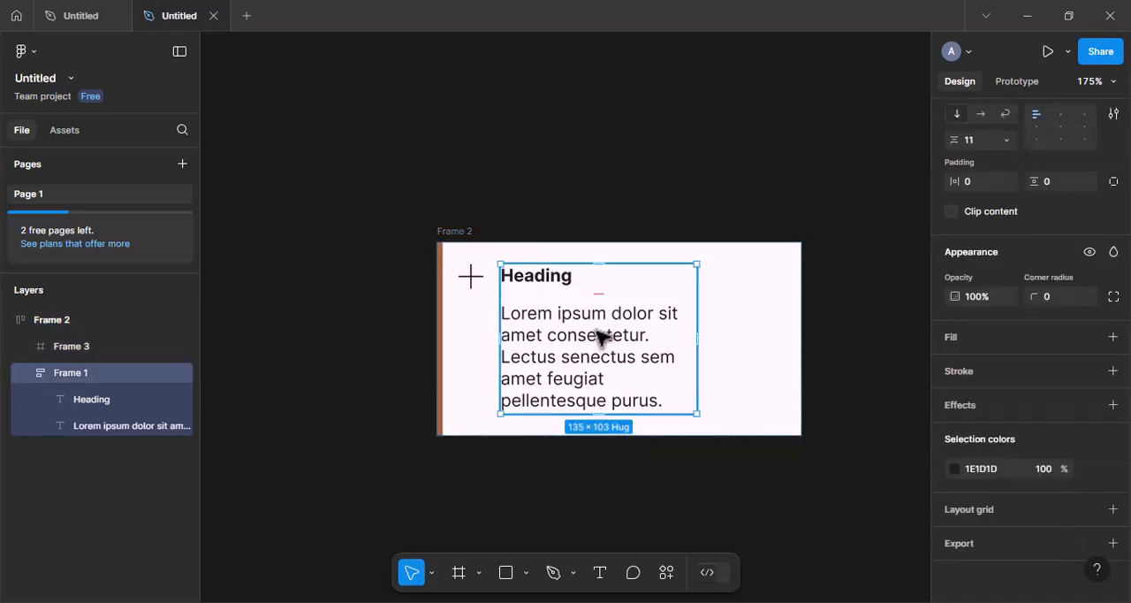
pyautogui.scroll(4, 1012, 257)
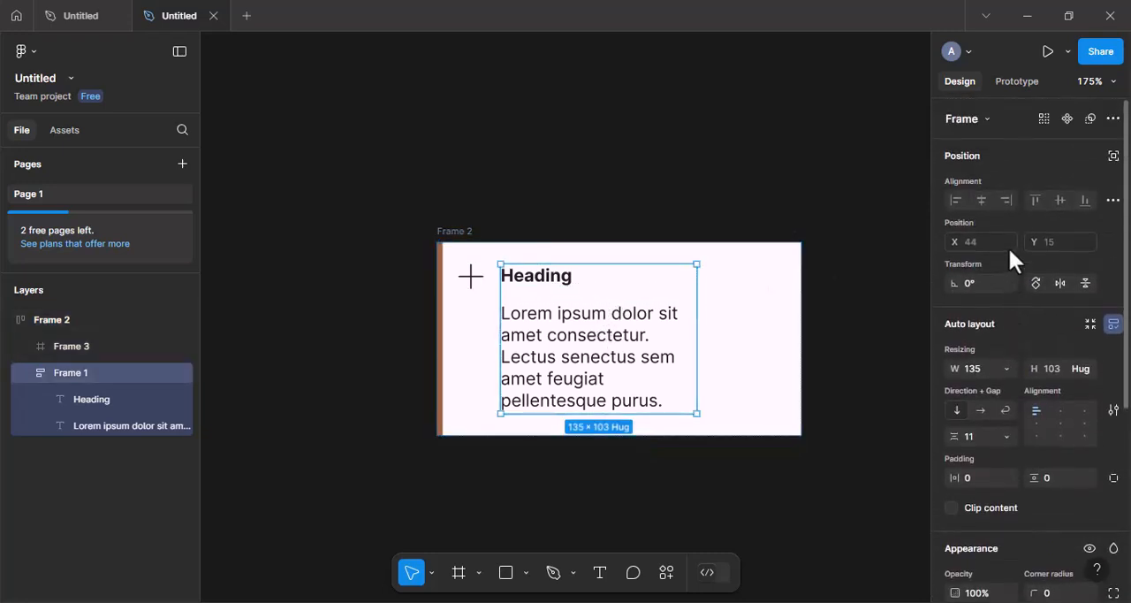
pyautogui.click(1009, 371)
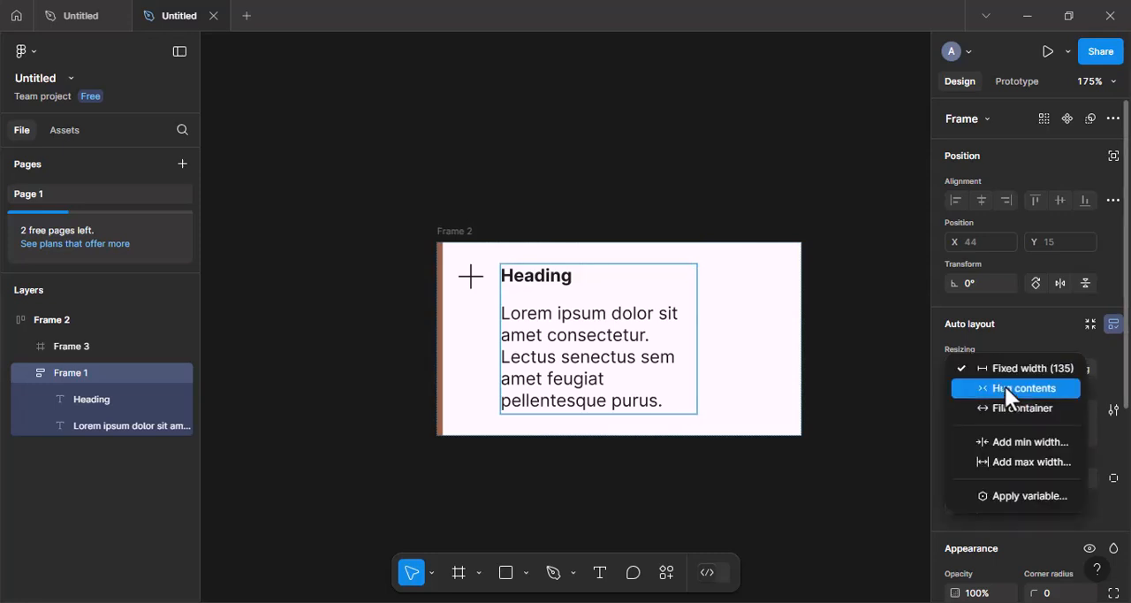
pyautogui.click(1007, 410)
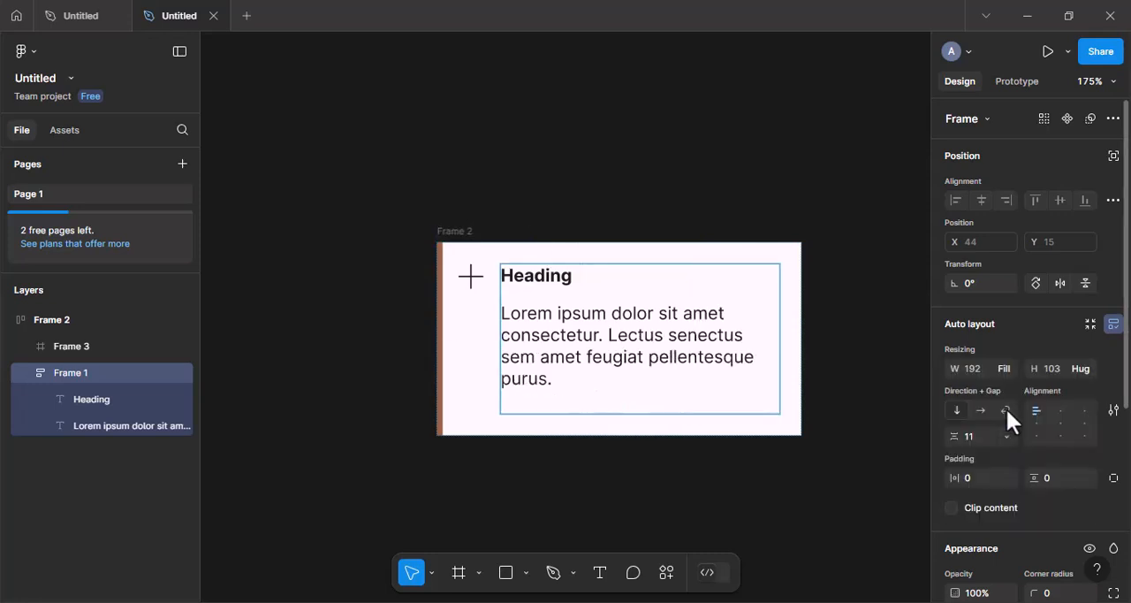
pyautogui.click(1082, 368)
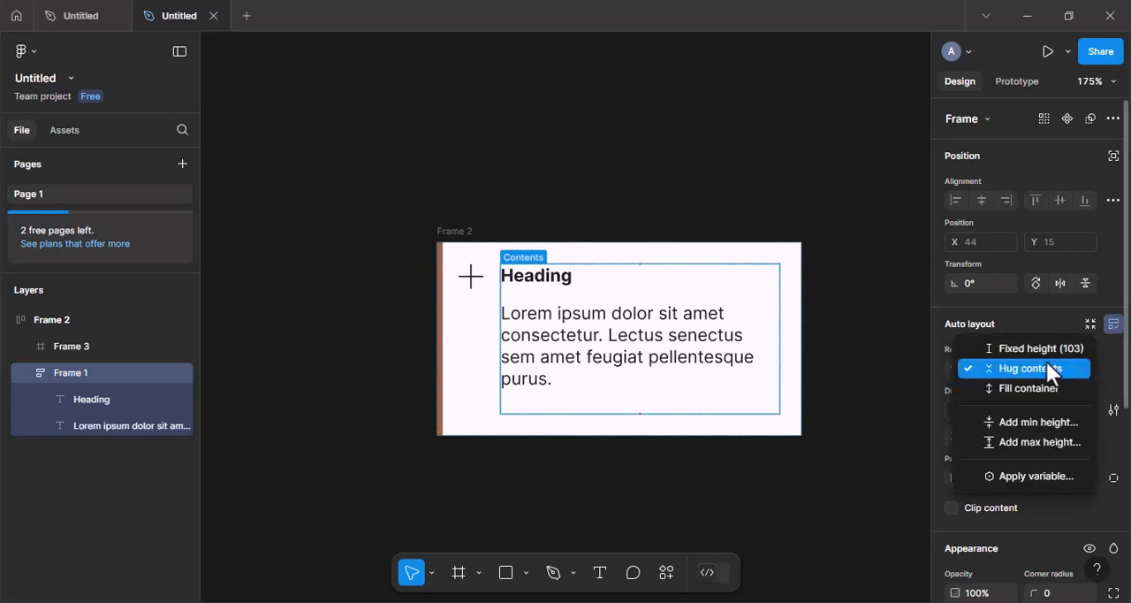
pyautogui.click(1037, 370)
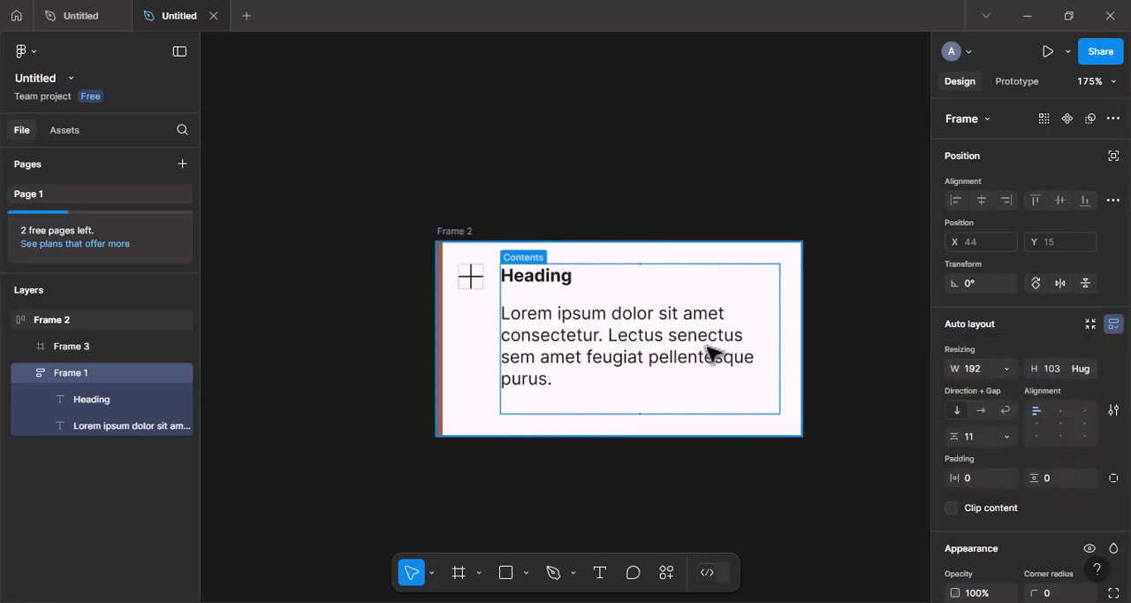
# Check the width resizing settings of the paragraph text and the heading.
pyautogui.click(678, 360)
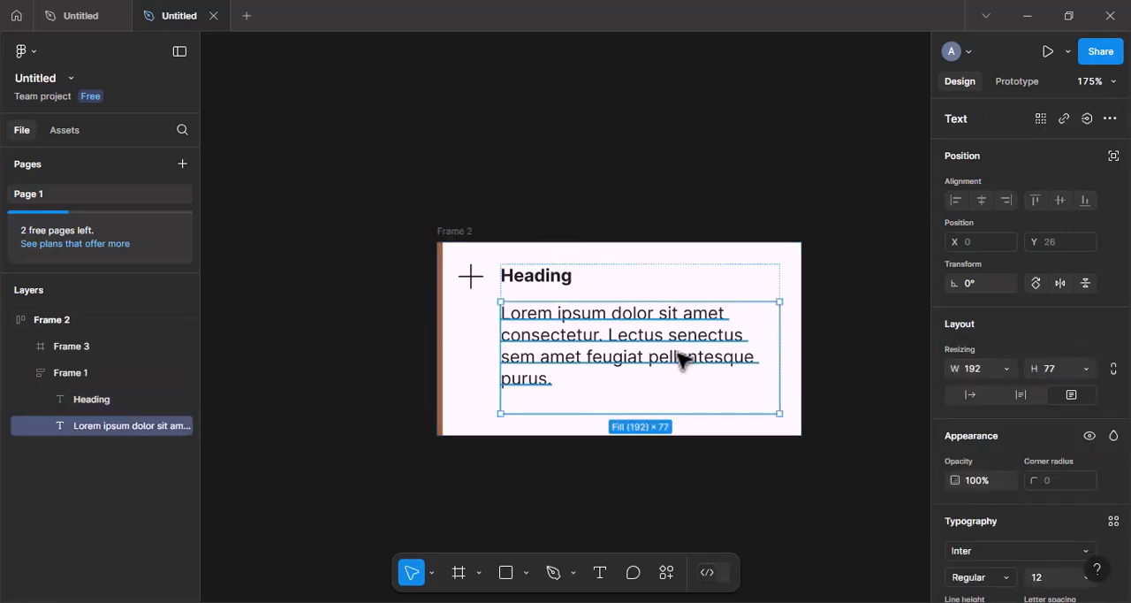
pyautogui.click(1001, 363)
pyautogui.click(1001, 365)
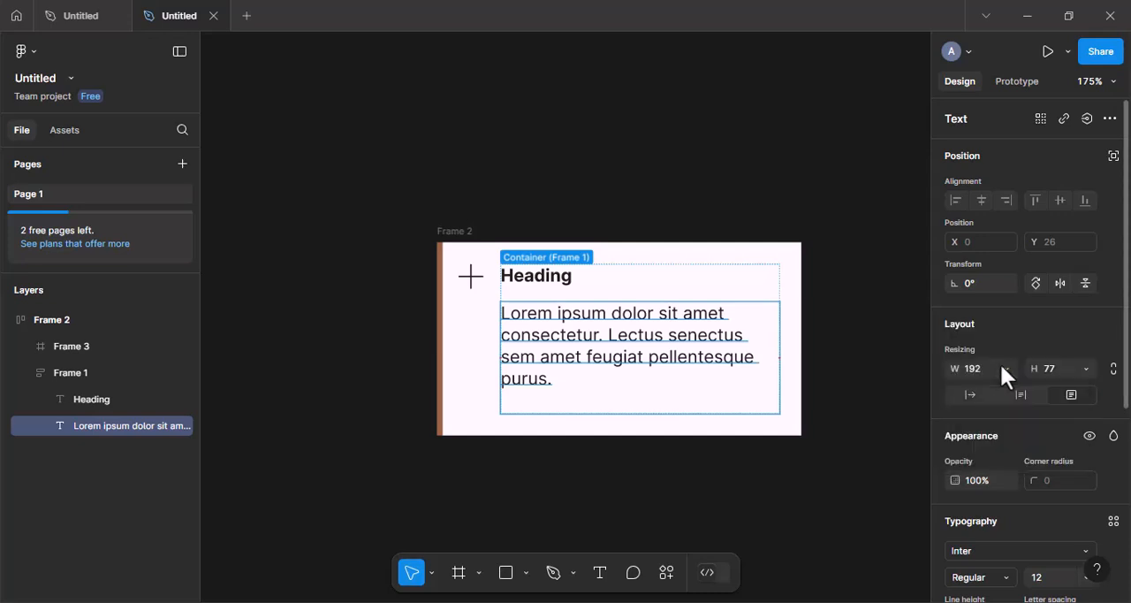
pyautogui.click(611, 285)
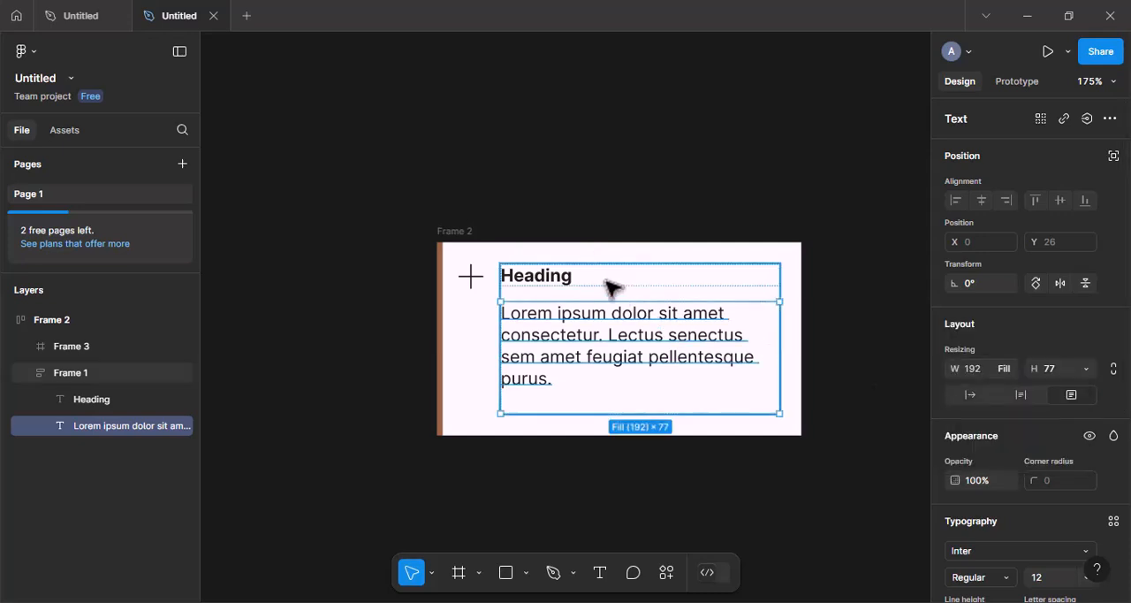
pyautogui.click(543, 285)
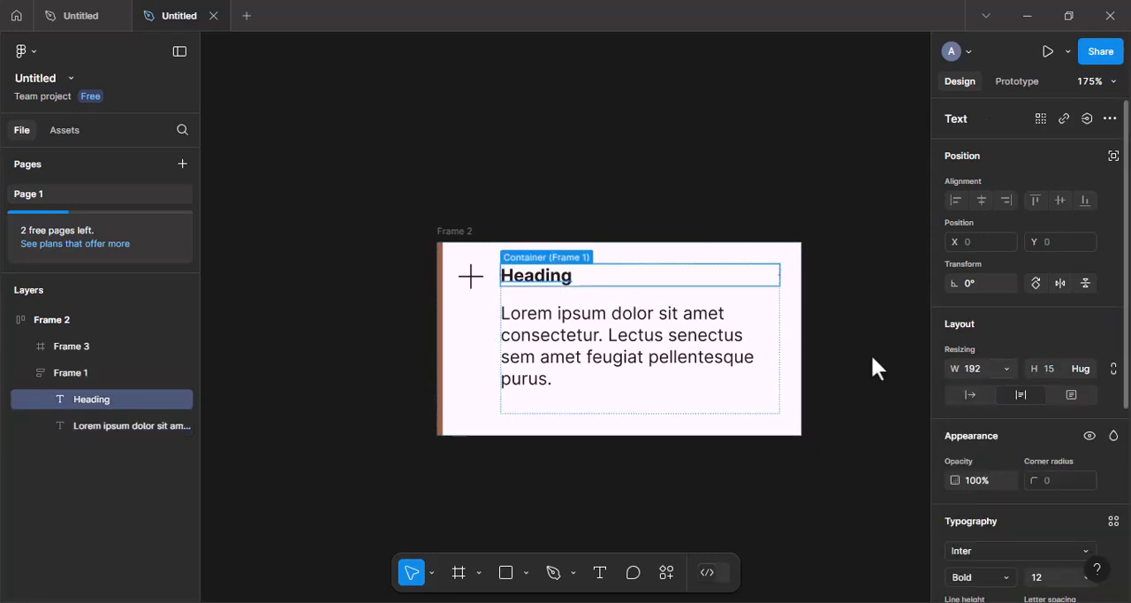
# Resize the outer card frame to about 284 wide and 95 high.
pyautogui.click(720, 432)
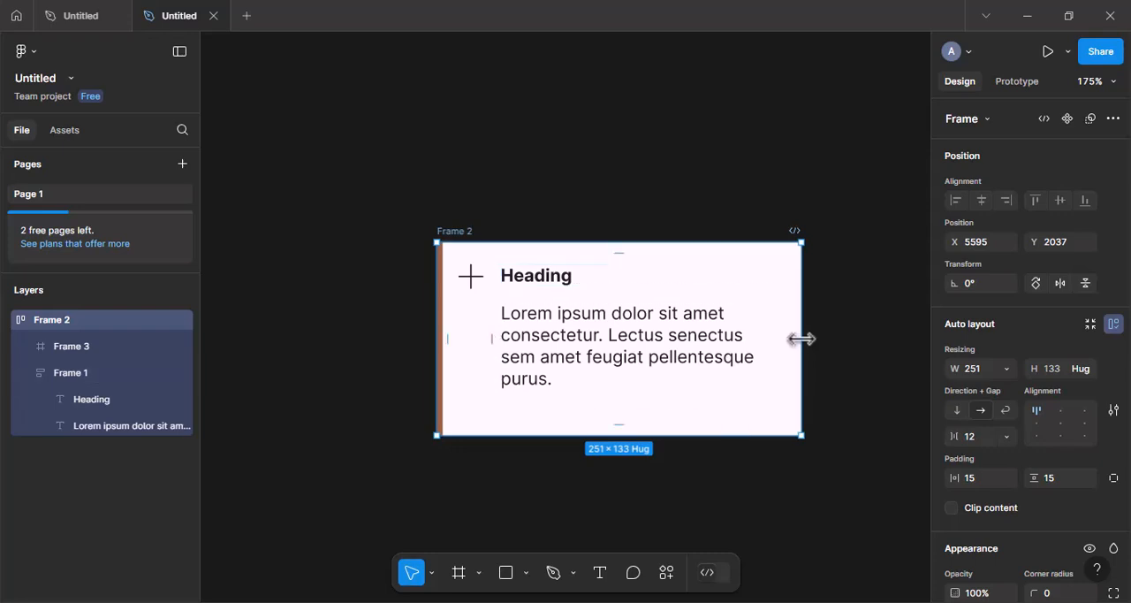
pyautogui.moveTo(800, 338); pyautogui.dragTo(850, 331)
pyautogui.moveTo(710, 434); pyautogui.dragTo(709, 379)
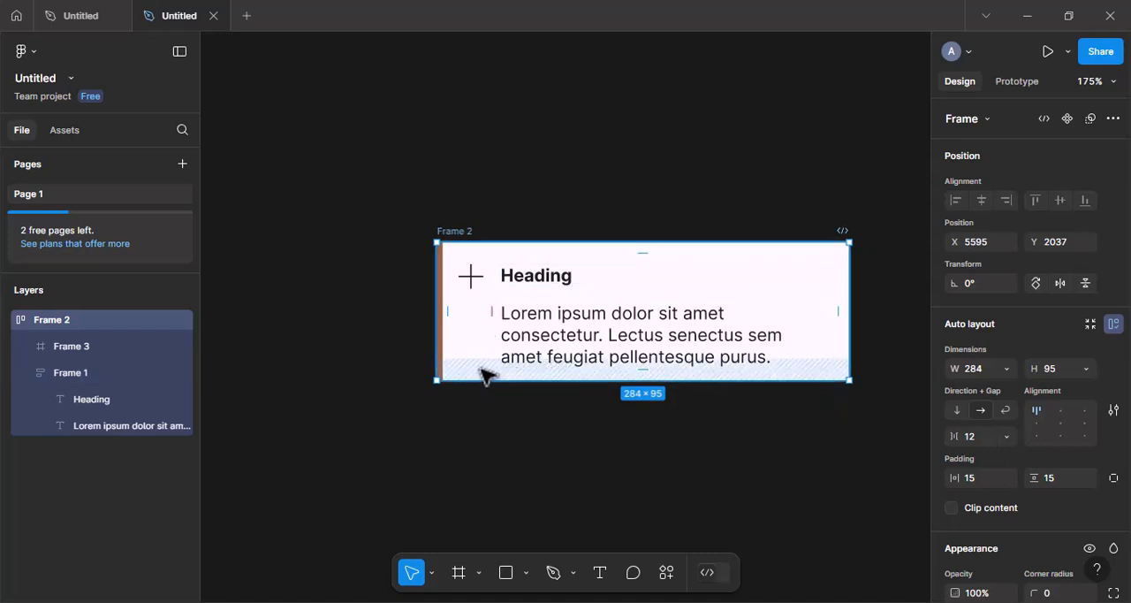
pyautogui.click(454, 253)
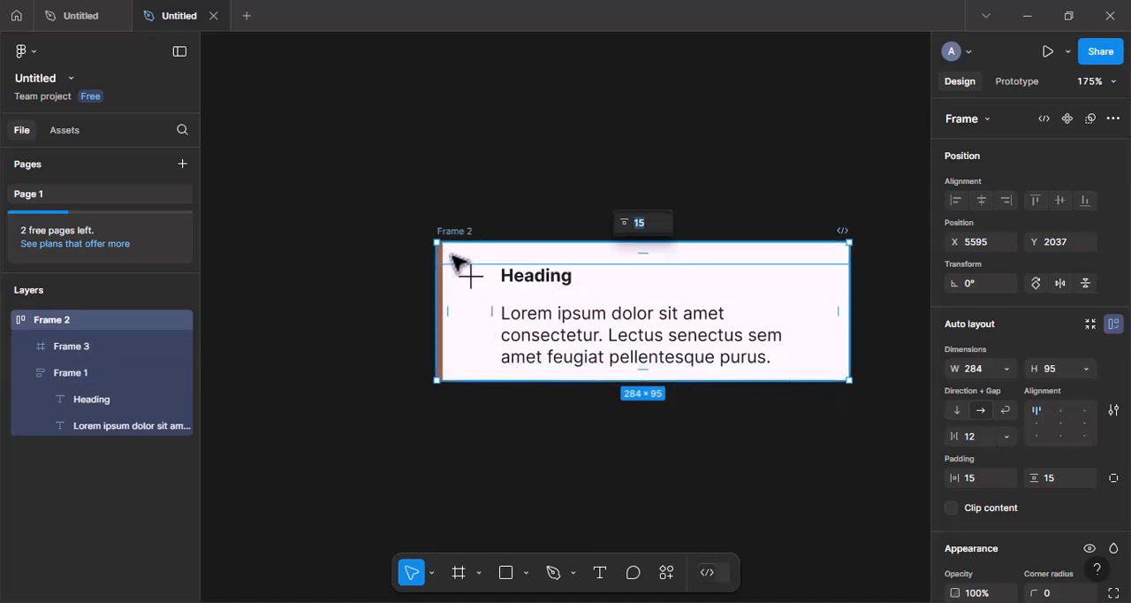
pyautogui.click(482, 321)
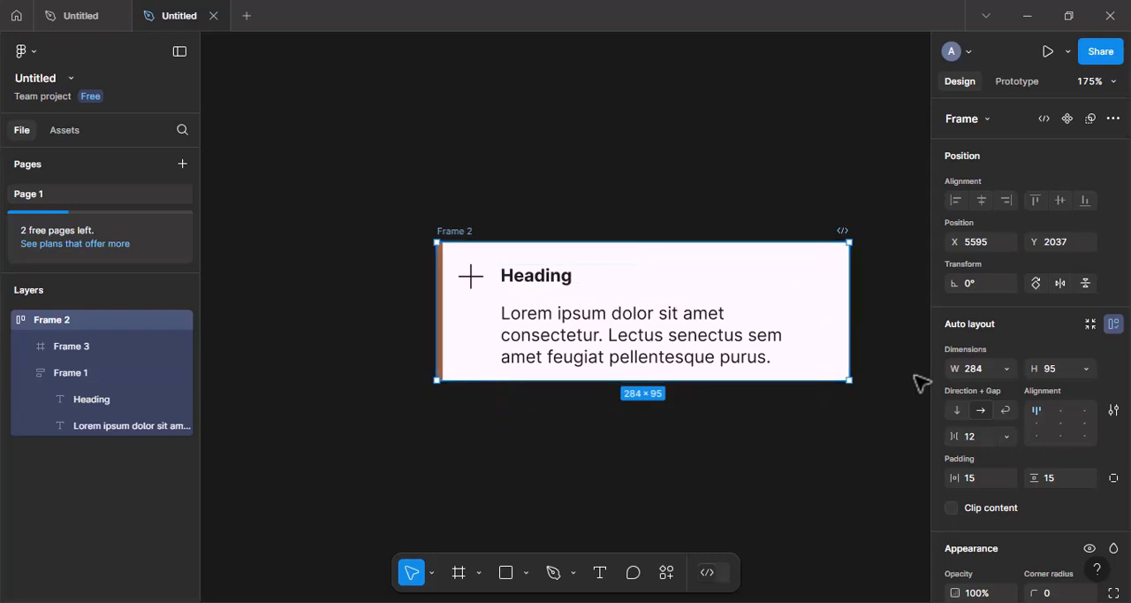
# Set the height of both the outer frame and the paragraph text to hug contents.
pyautogui.click(1086, 368)
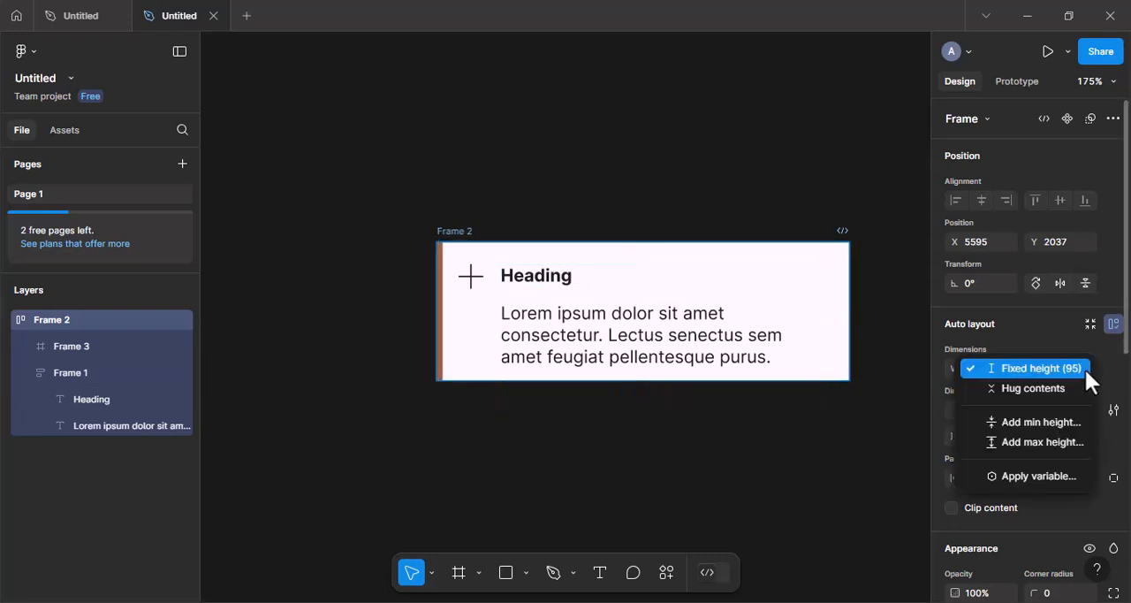
pyautogui.click(1045, 388)
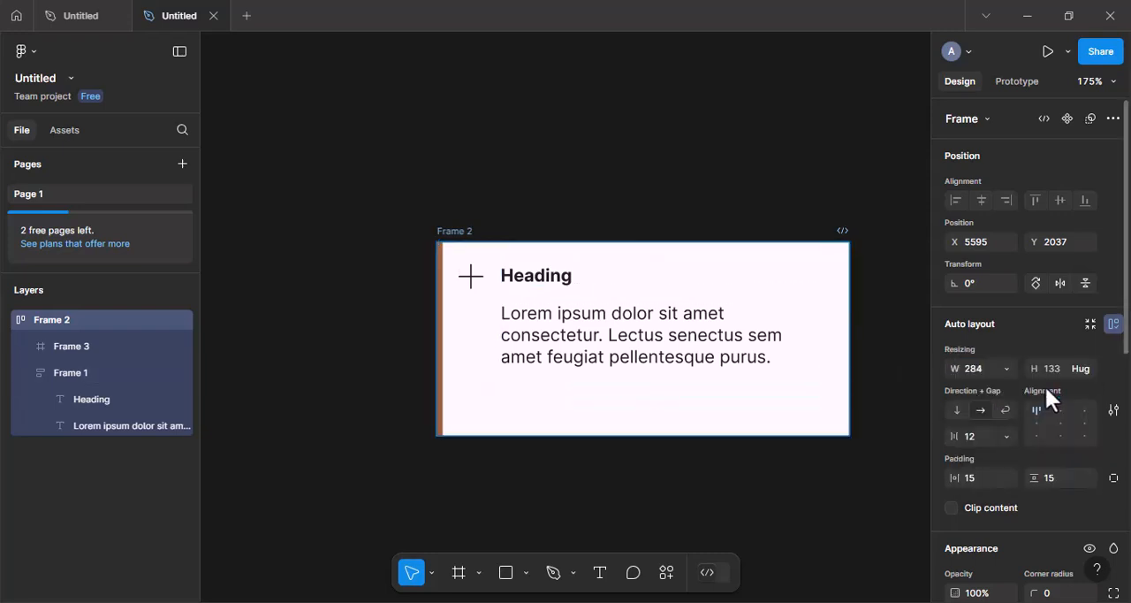
pyautogui.doubleClick(730, 362)
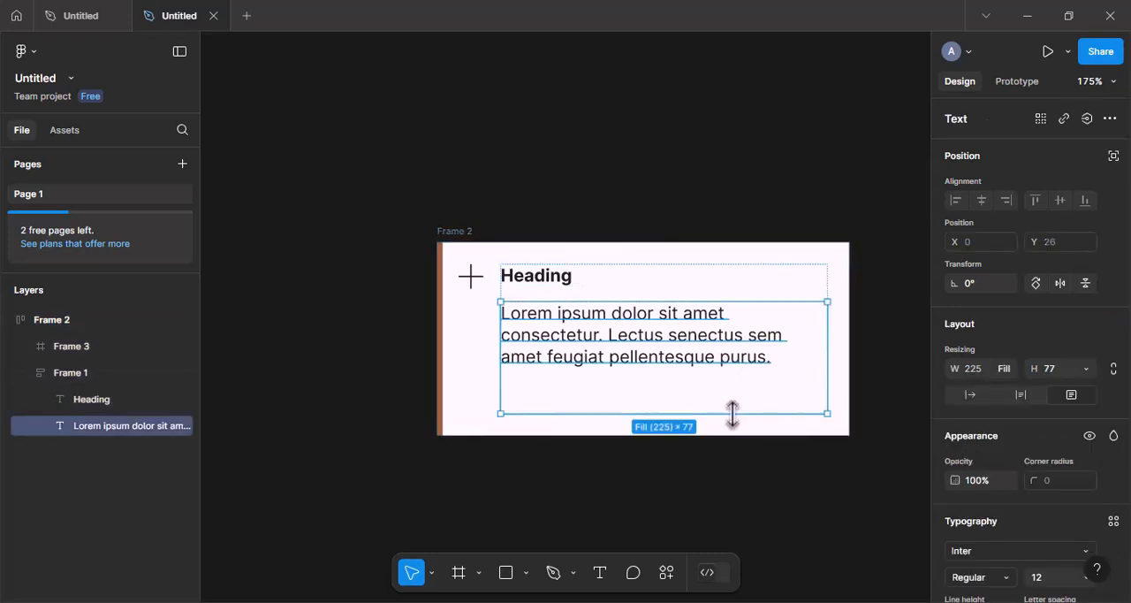
pyautogui.click(1086, 368)
pyautogui.click(1034, 385)
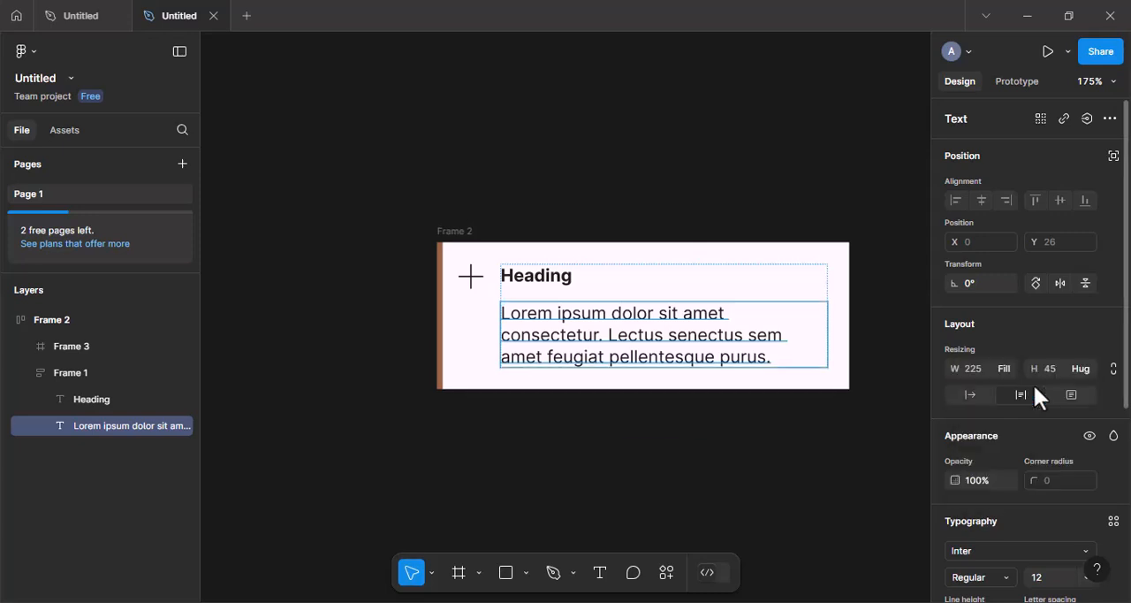
# Widen the outer card frame to about 387, keeping its height on hug contents.
pyautogui.click(811, 417)
pyautogui.click(822, 351)
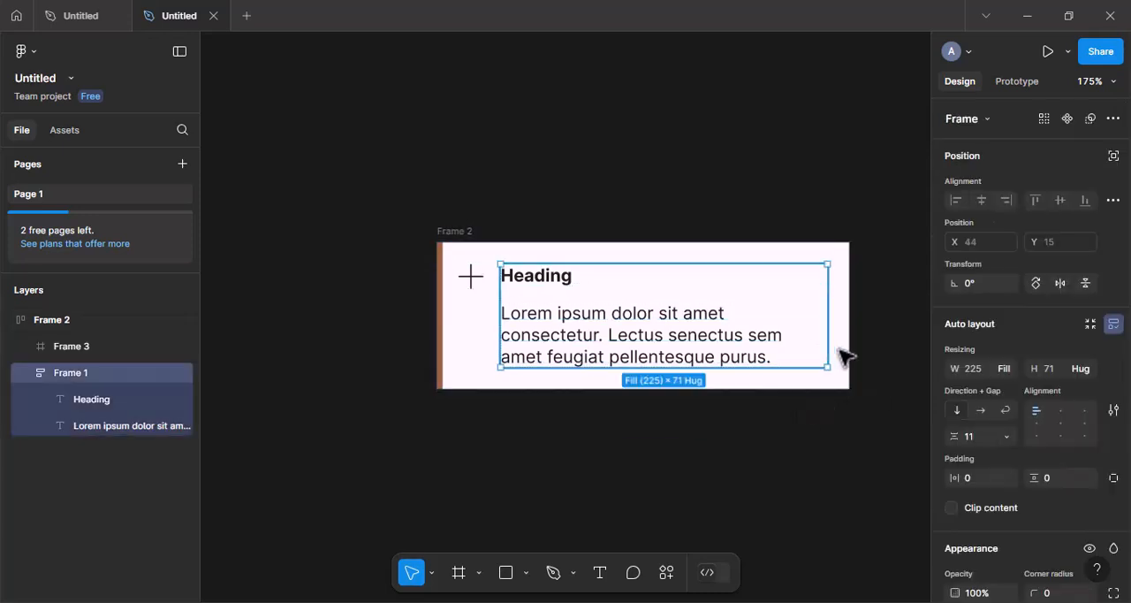
pyautogui.click(844, 352)
pyautogui.moveTo(843, 319); pyautogui.dragTo(864, 305)
pyautogui.scroll(-2, 679, 325)
pyautogui.scroll(-1, 679, 326)
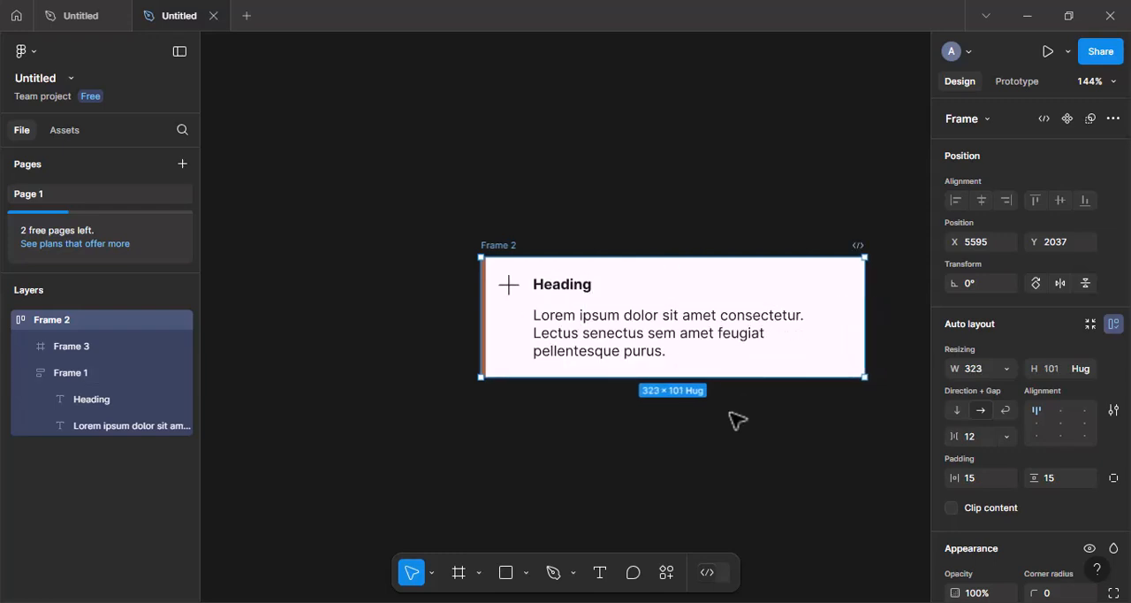
pyautogui.hscroll(3, 738, 421)
pyautogui.scroll(-3, 738, 421)
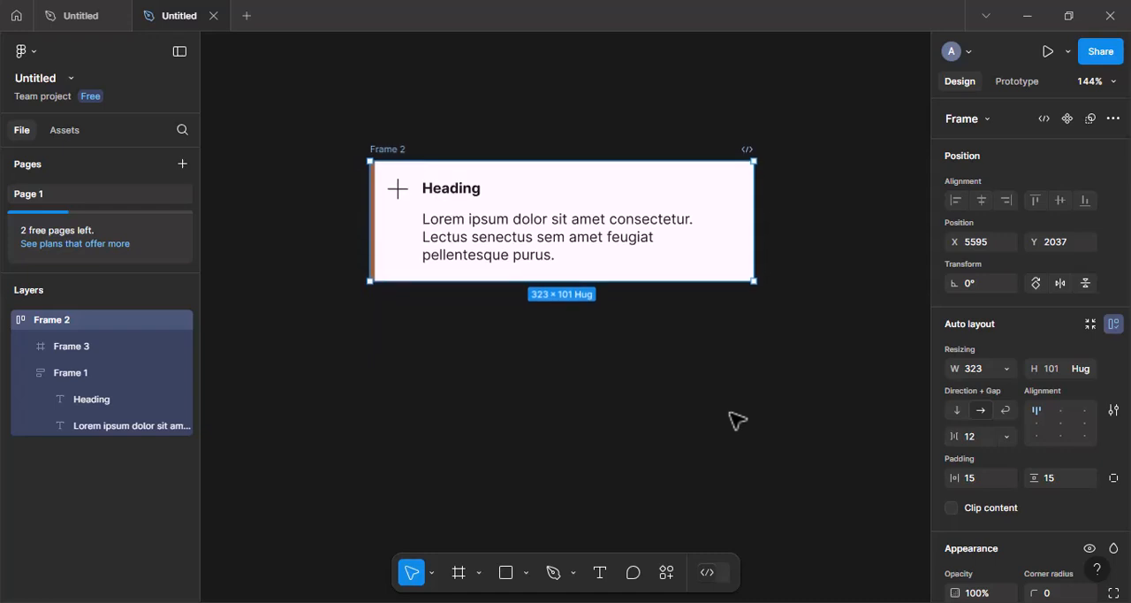
pyautogui.moveTo(753, 228); pyautogui.dragTo(829, 232)
pyautogui.click(705, 329)
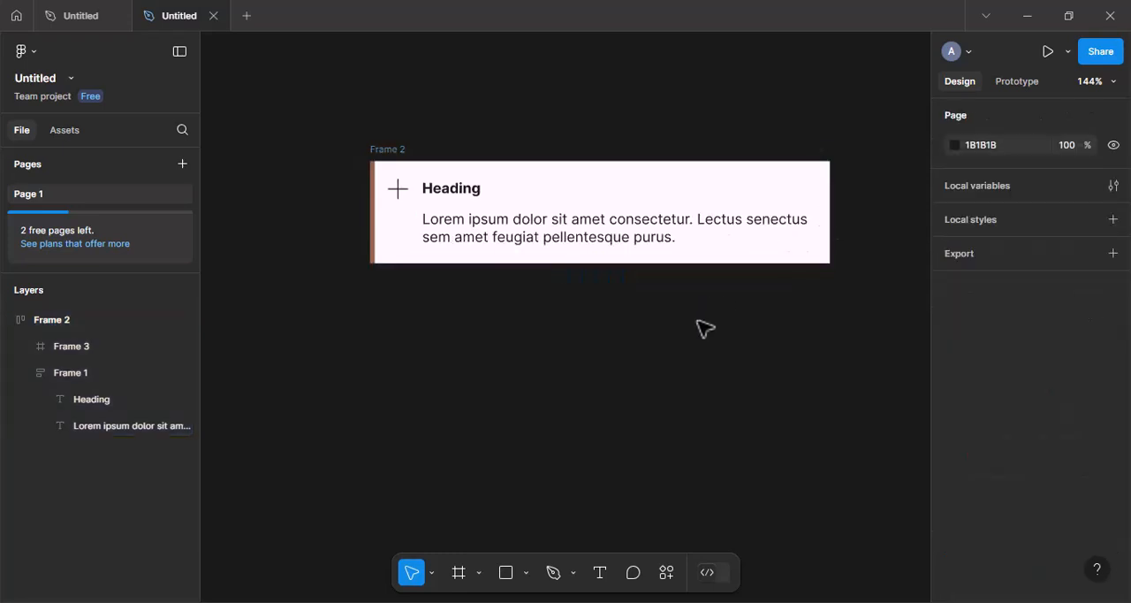
# Convert the outer card frame into a component and add a second variant to it.
pyautogui.click(395, 151)
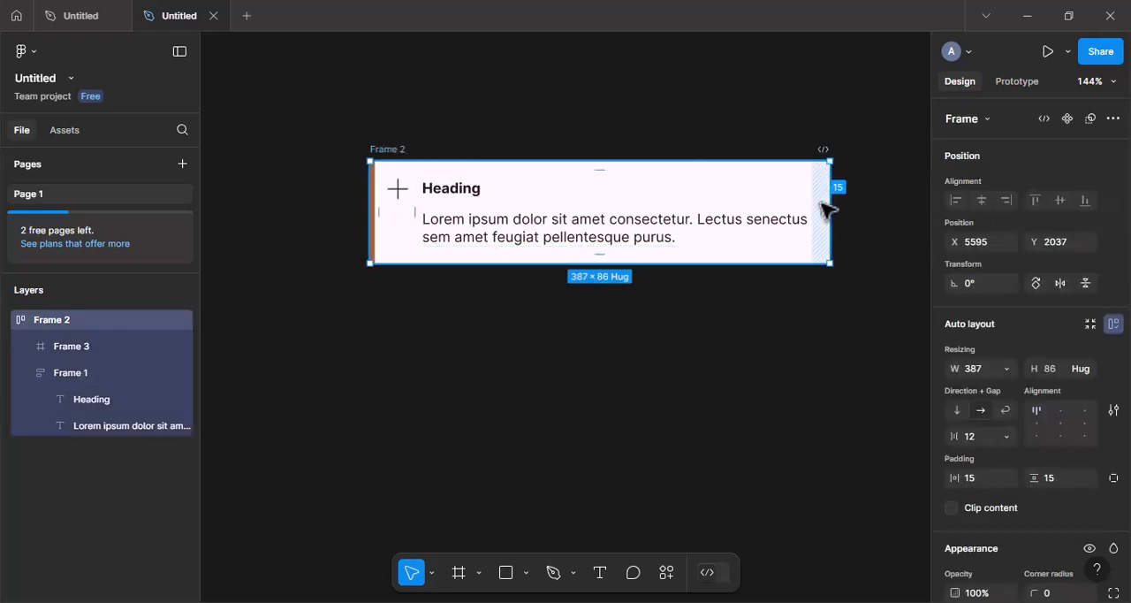
pyautogui.click(1065, 119)
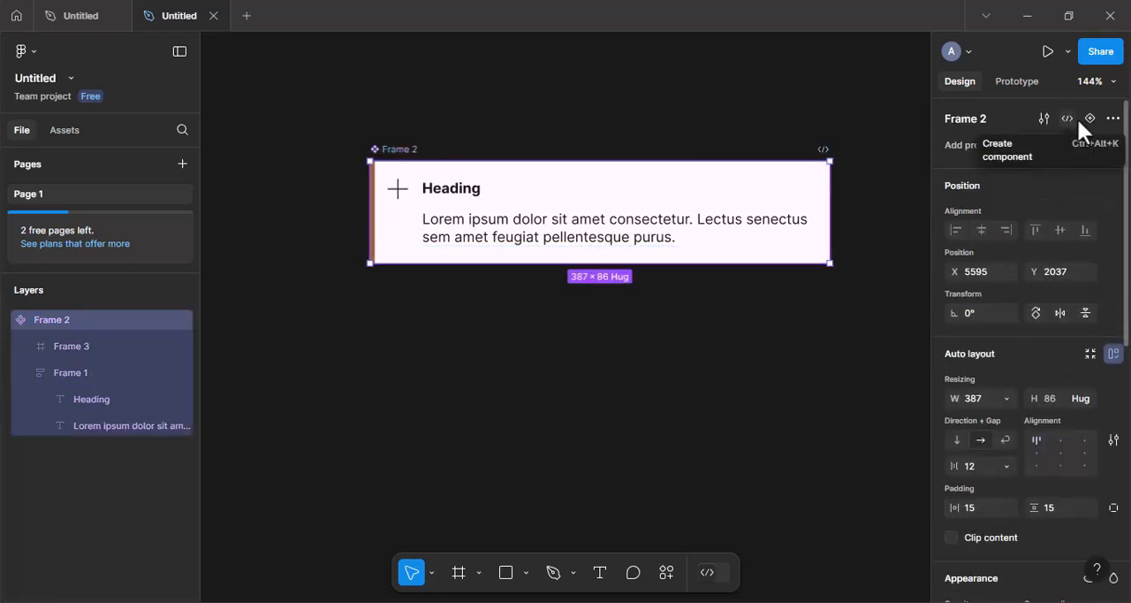
pyautogui.click(1090, 119)
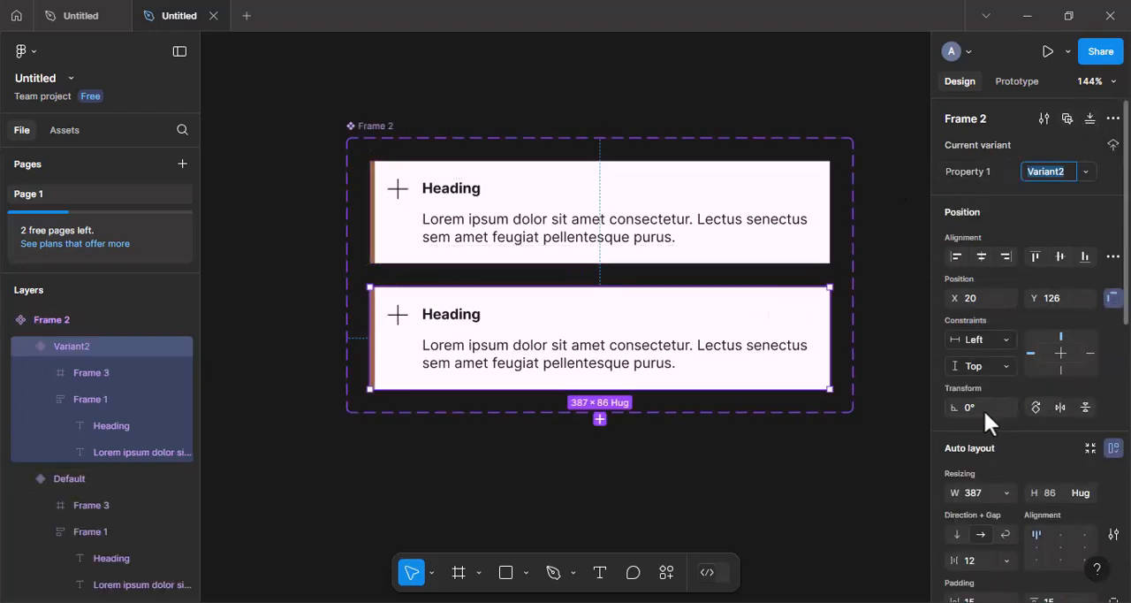
# Change the second variant's stroke colour to blue by setting its HSB hue to 219.
pyautogui.scroll(-6, 984, 409)
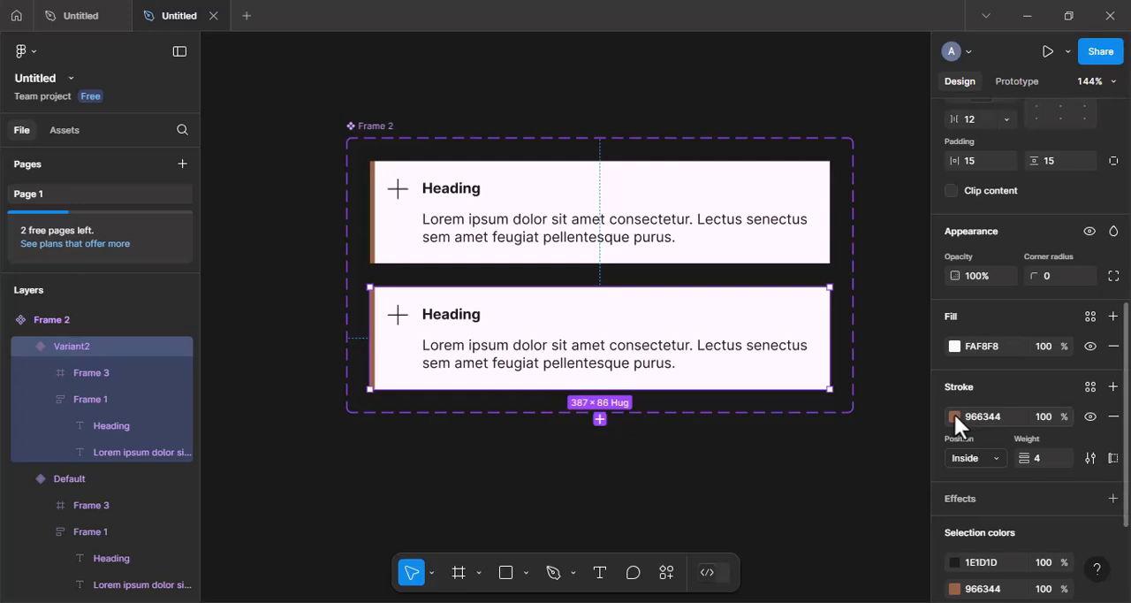
pyautogui.click(955, 414)
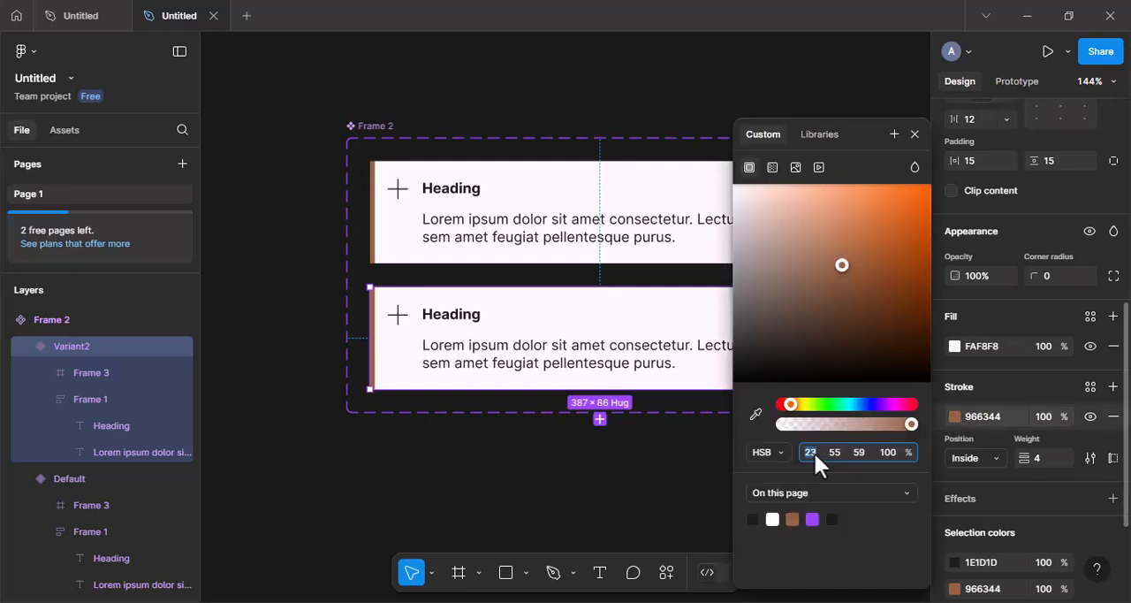
pyautogui.write('219')
pyautogui.press('Return')
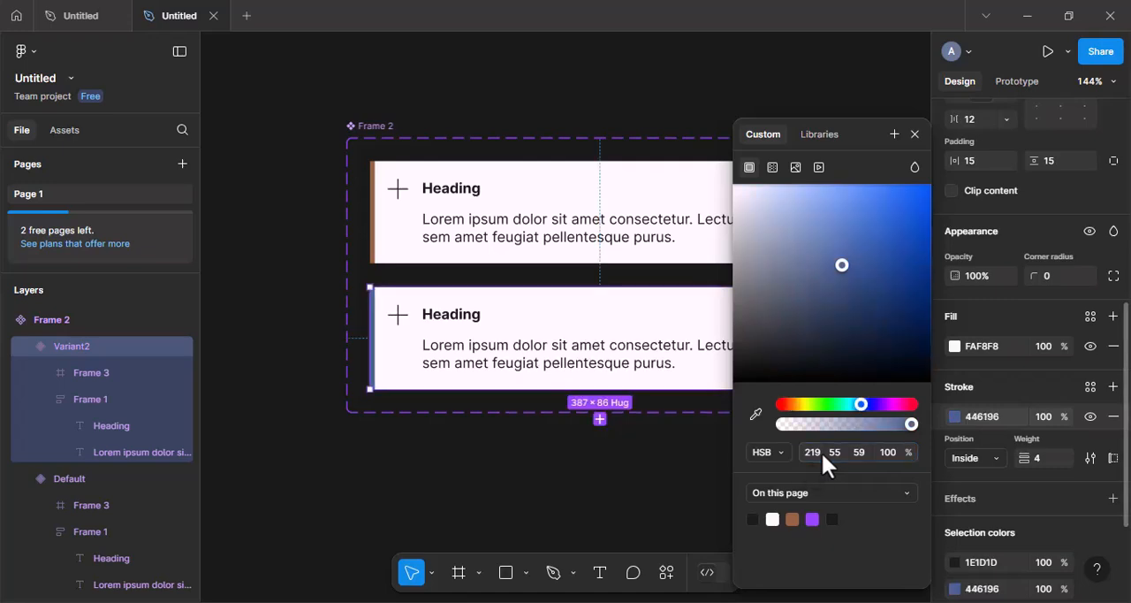
pyautogui.click(915, 134)
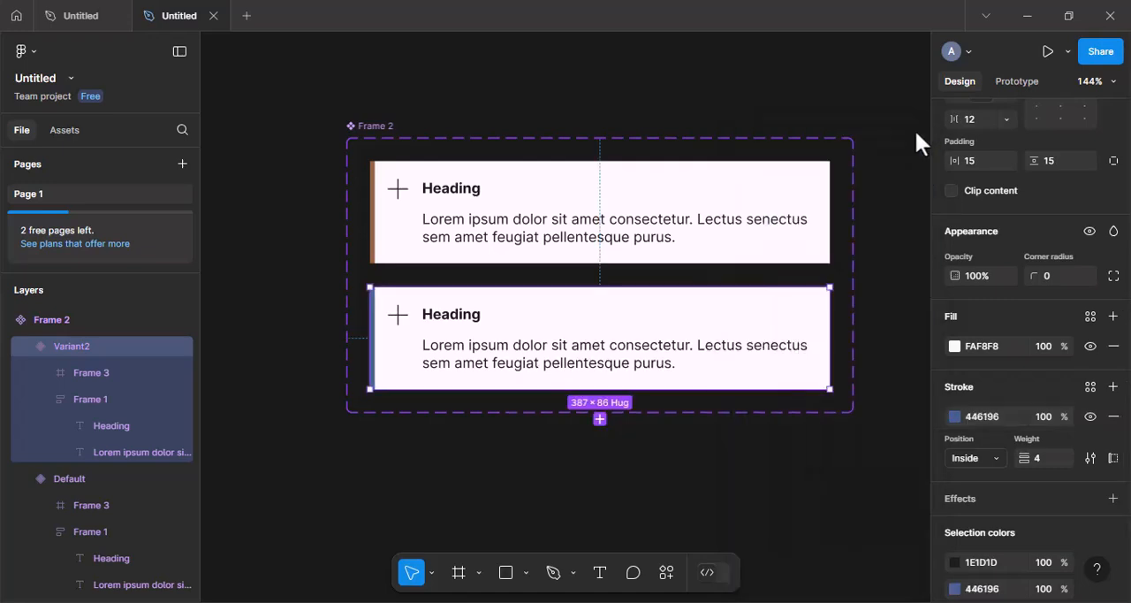
# Set the rotation of the horizontal bar in the second variant's plus icon to 45°.
pyautogui.click(396, 318)
pyautogui.doubleClick(398, 317)
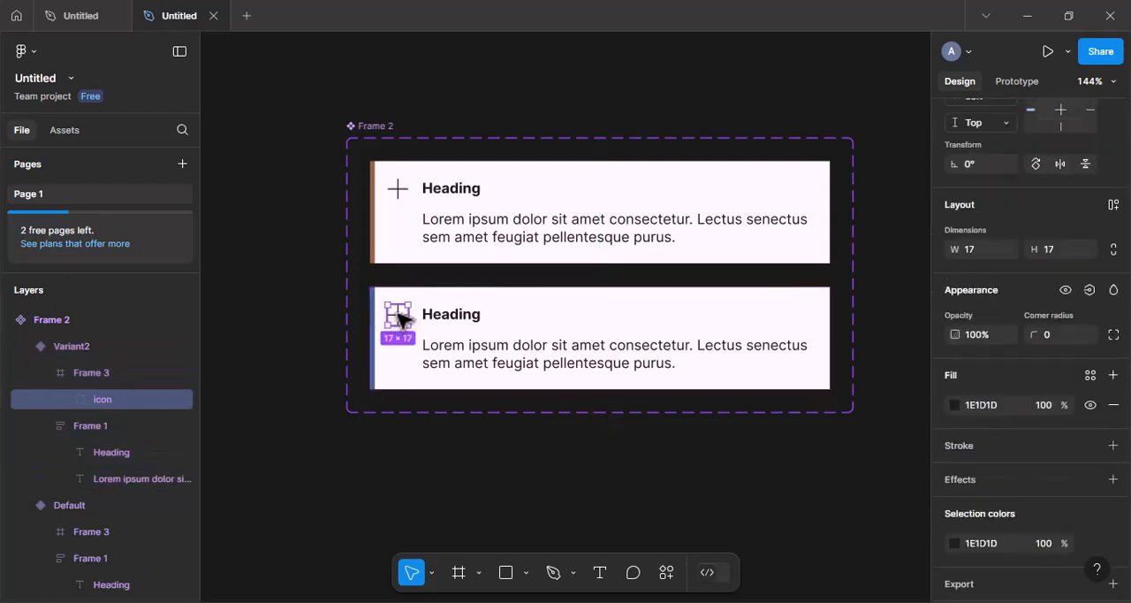
pyautogui.doubleClick(398, 317)
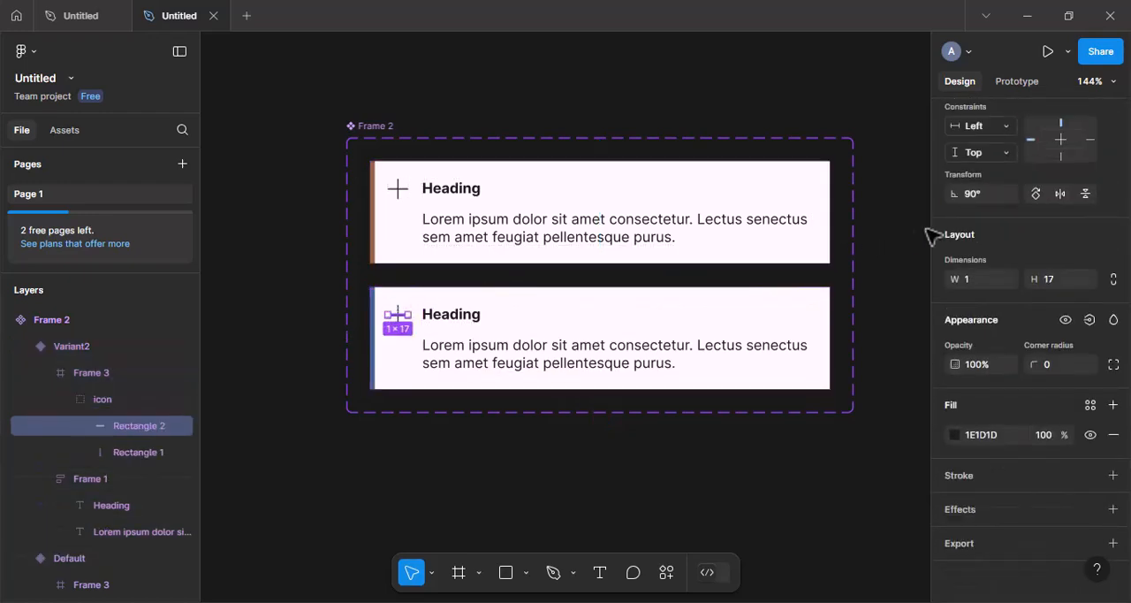
pyautogui.click(978, 195)
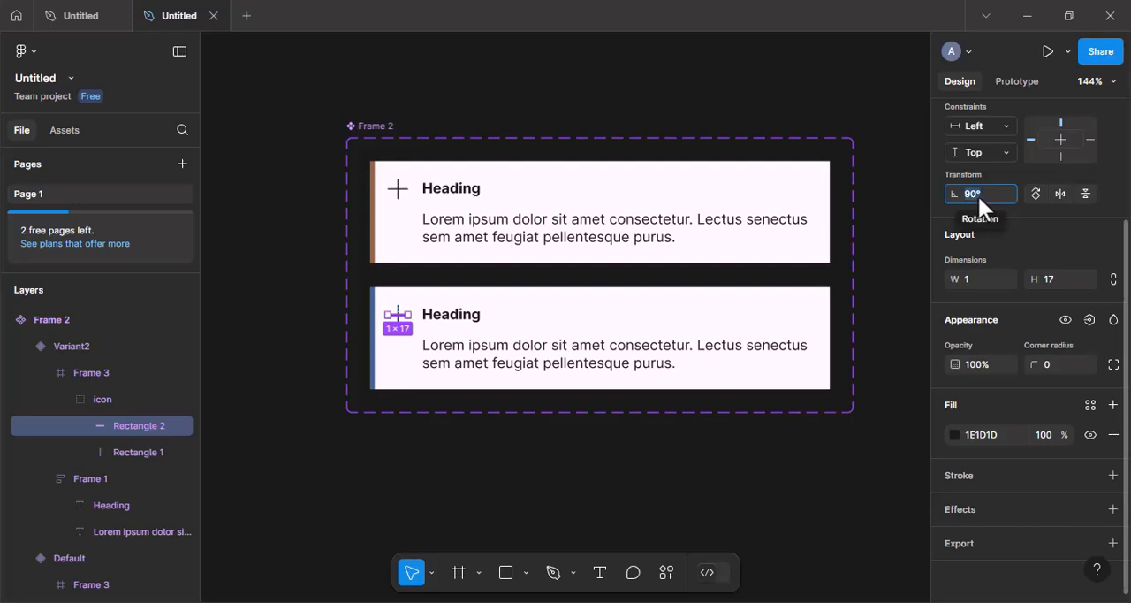
pyautogui.write('45')
pyautogui.press('Return')
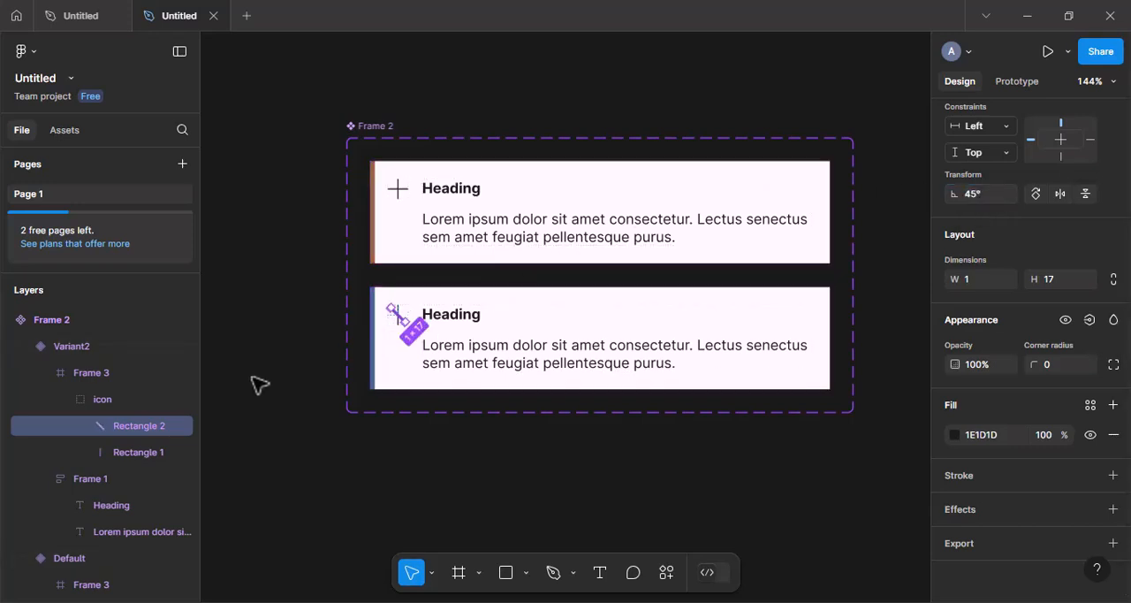
# Set the rotation of the vertical bar in the second variant's icon to -45° to complete the X shape.
pyautogui.click(156, 451)
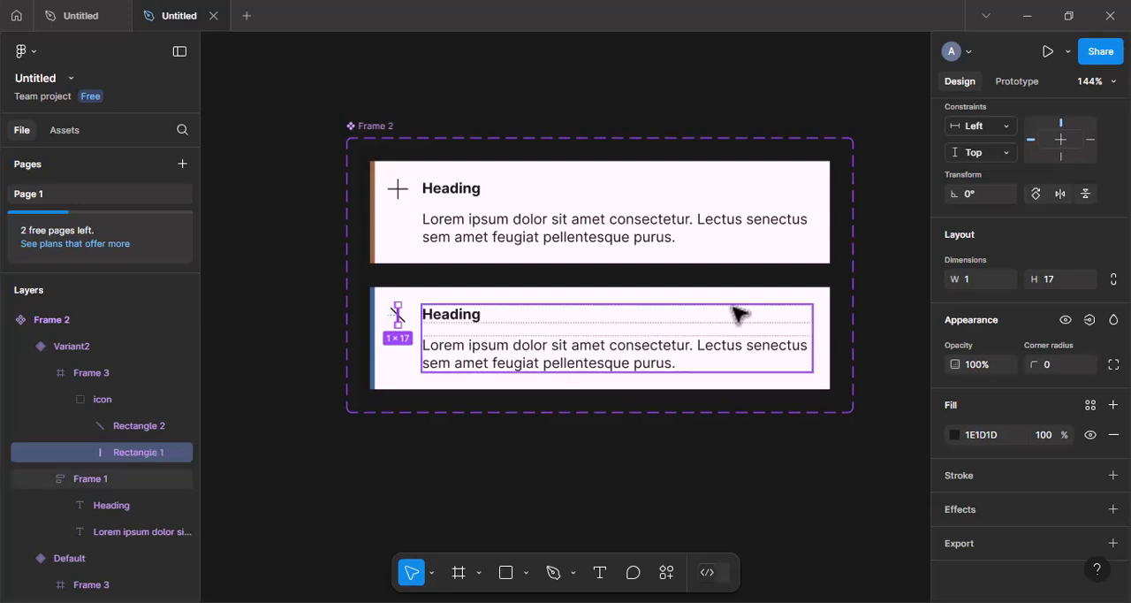
pyautogui.click(976, 192)
pyautogui.write('-')
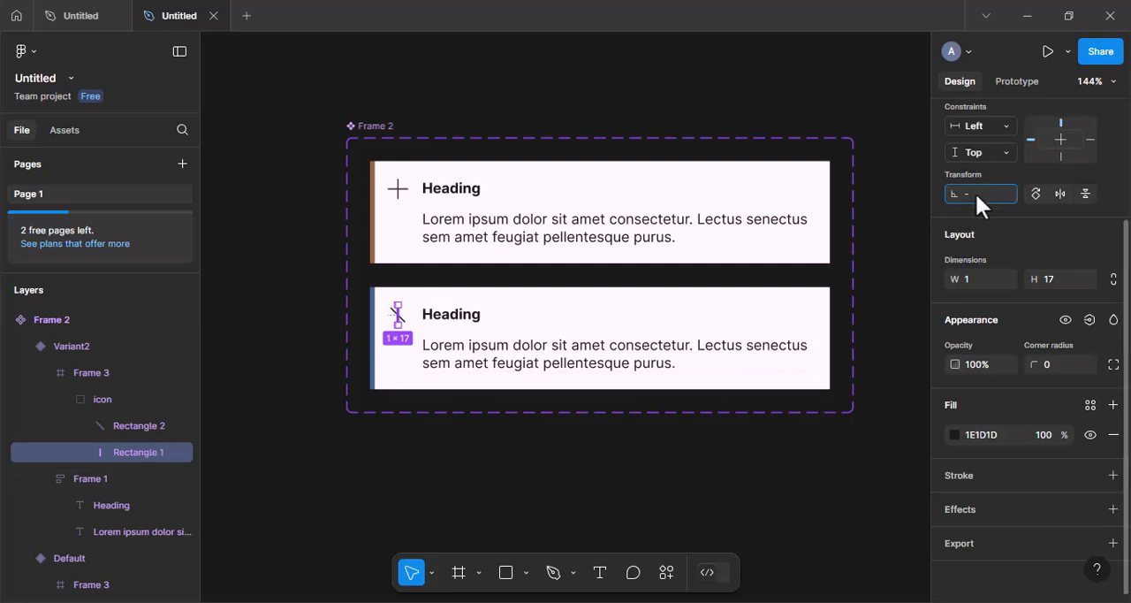
pyautogui.write('45')
pyautogui.press('Return')
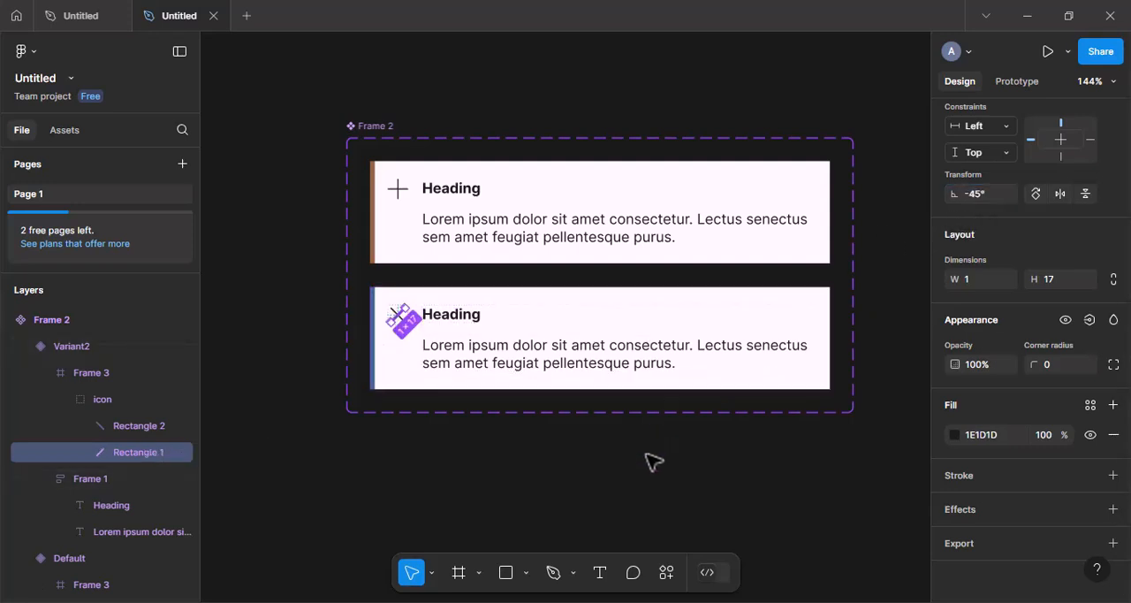
pyautogui.click(652, 461)
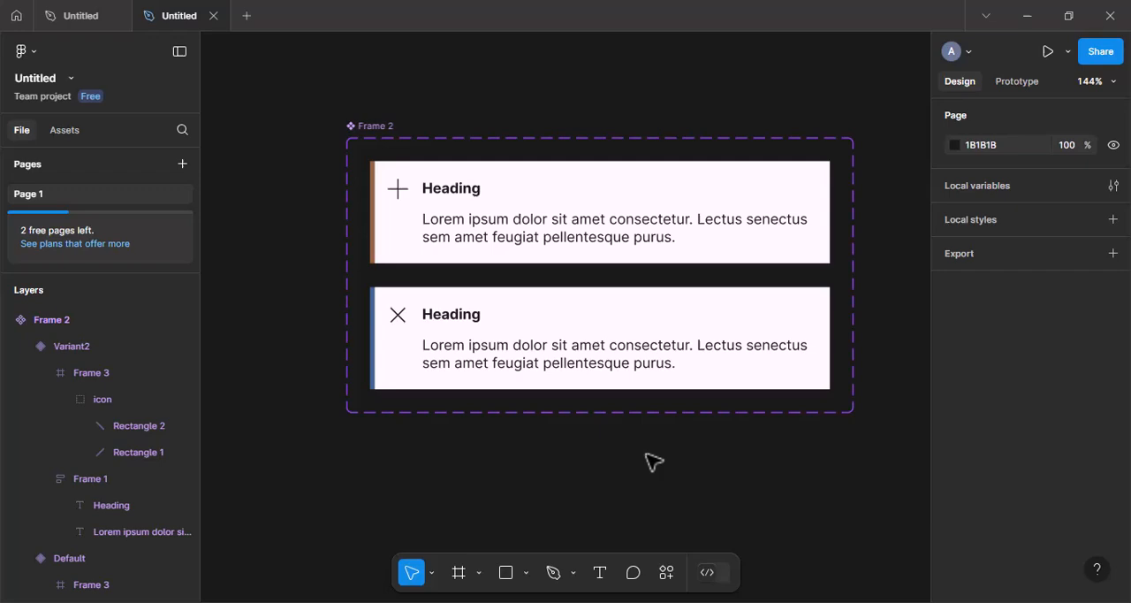
# Delete the lorem ipsum paragraph from the default variant, leaving only its icon and heading.
pyautogui.doubleClick(583, 231)
pyautogui.click(584, 232)
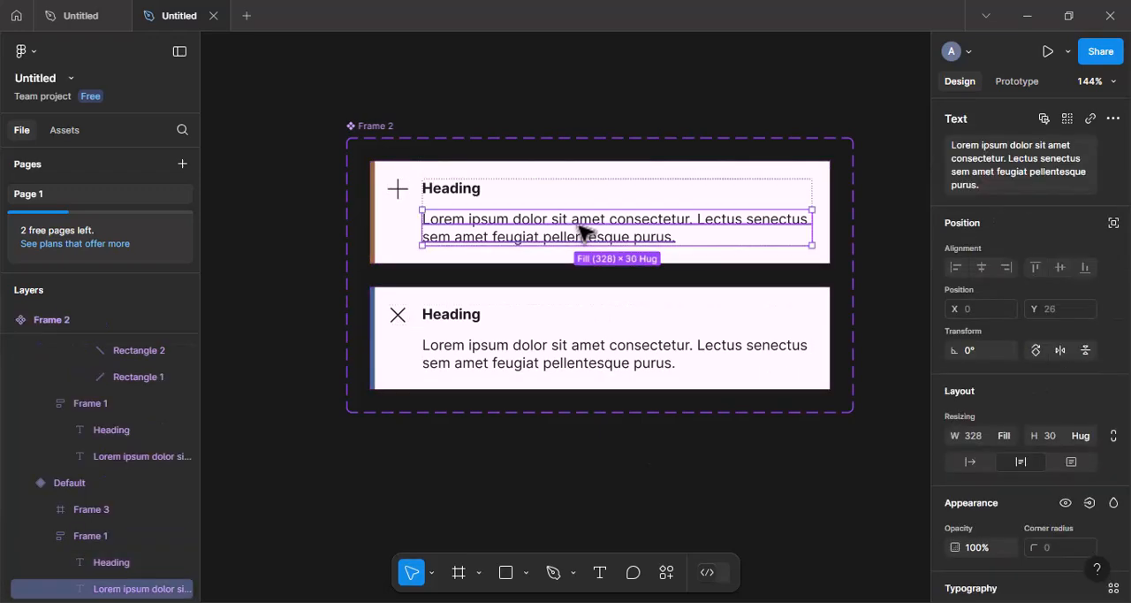
pyautogui.press('Delete')
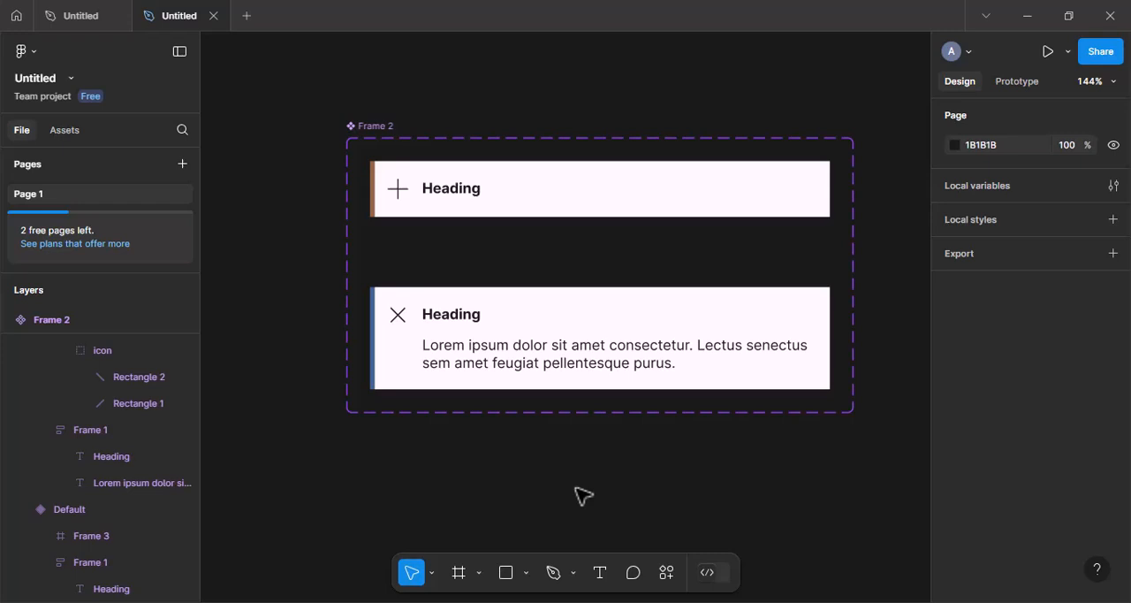
# Rename the variant property of the Frame 2 component set to "state".
pyautogui.click(369, 129)
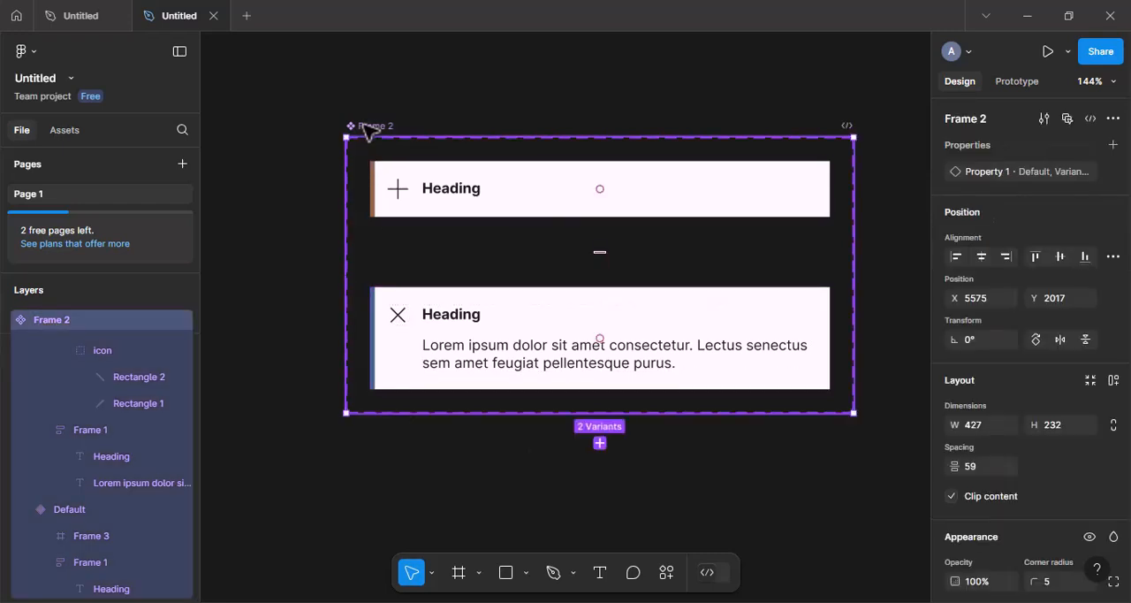
pyautogui.doubleClick(989, 170)
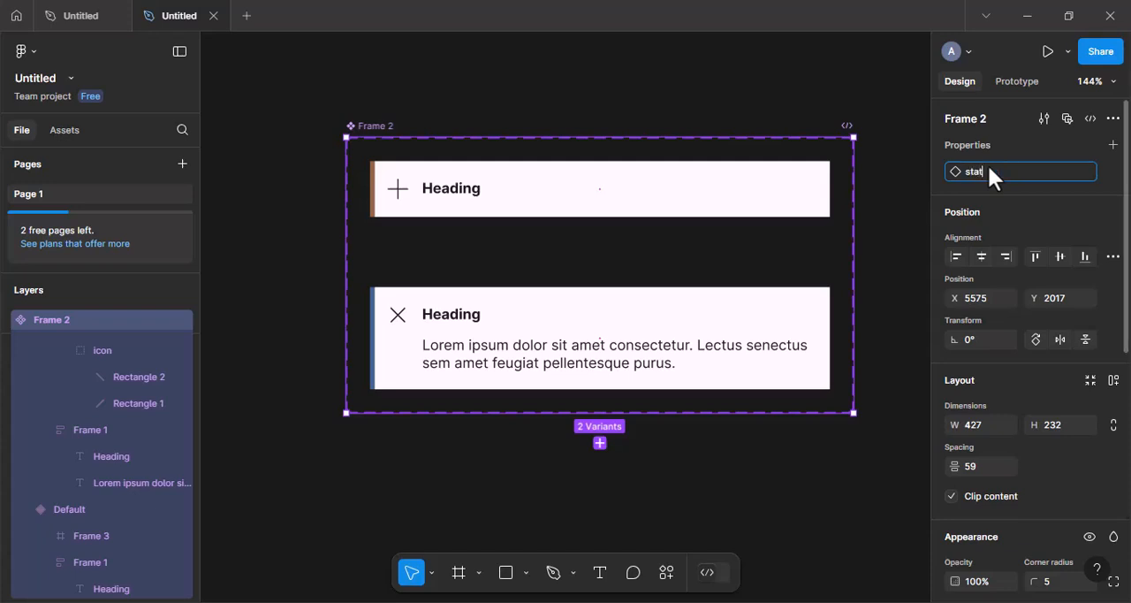
pyautogui.write('state')
pyautogui.press('Return')
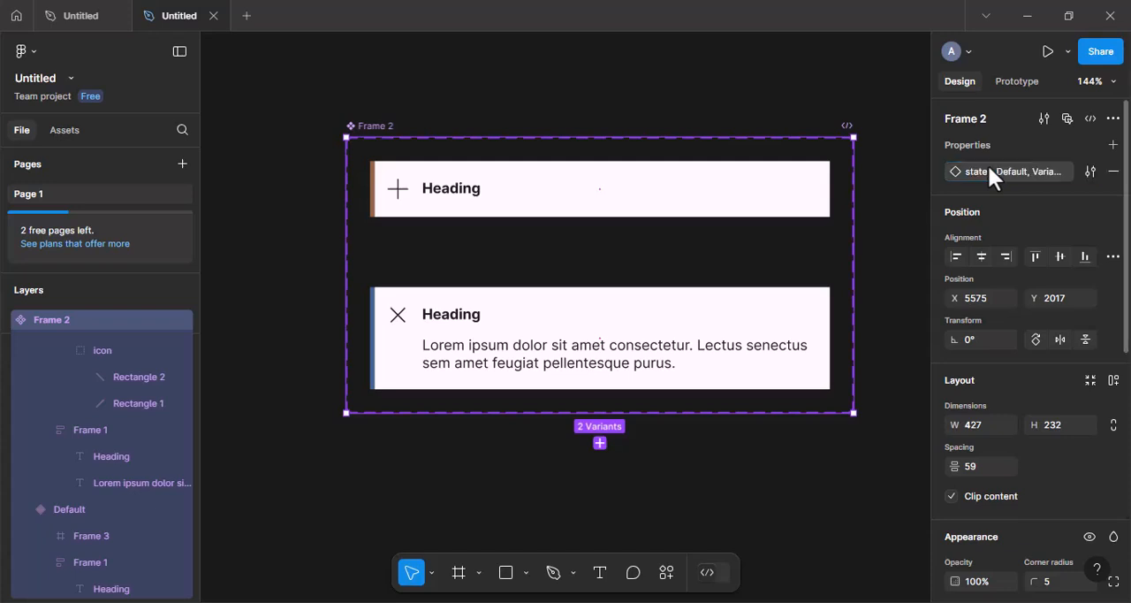
# Rename the state property's values, Default as "closed" and Variant2 as "opened".
pyautogui.click(1089, 173)
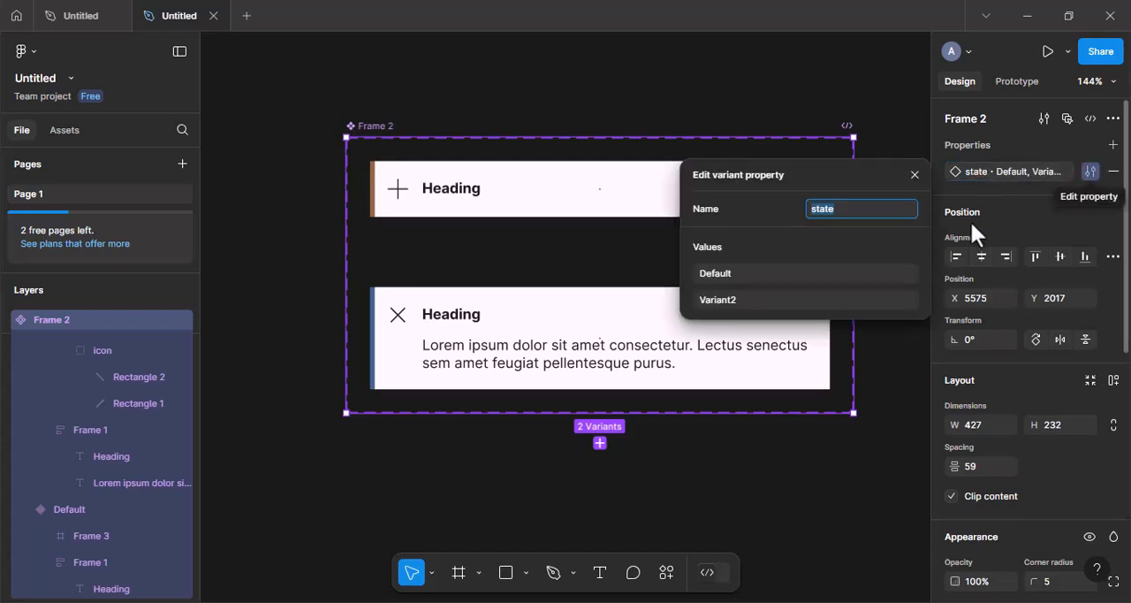
pyautogui.doubleClick(729, 272)
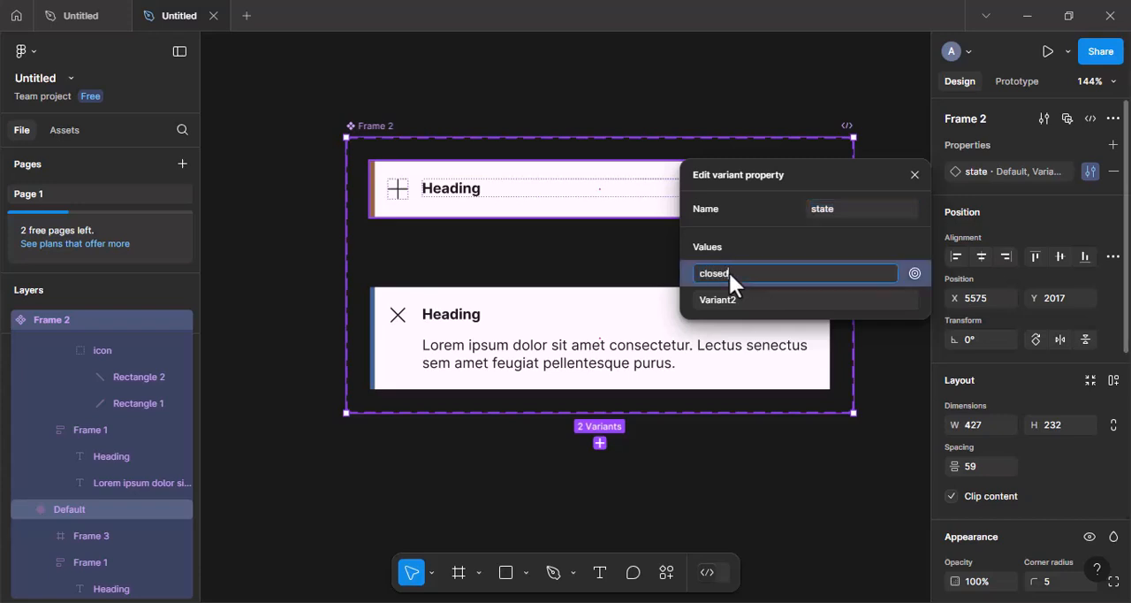
pyautogui.press('Return')
pyautogui.doubleClick(721, 299)
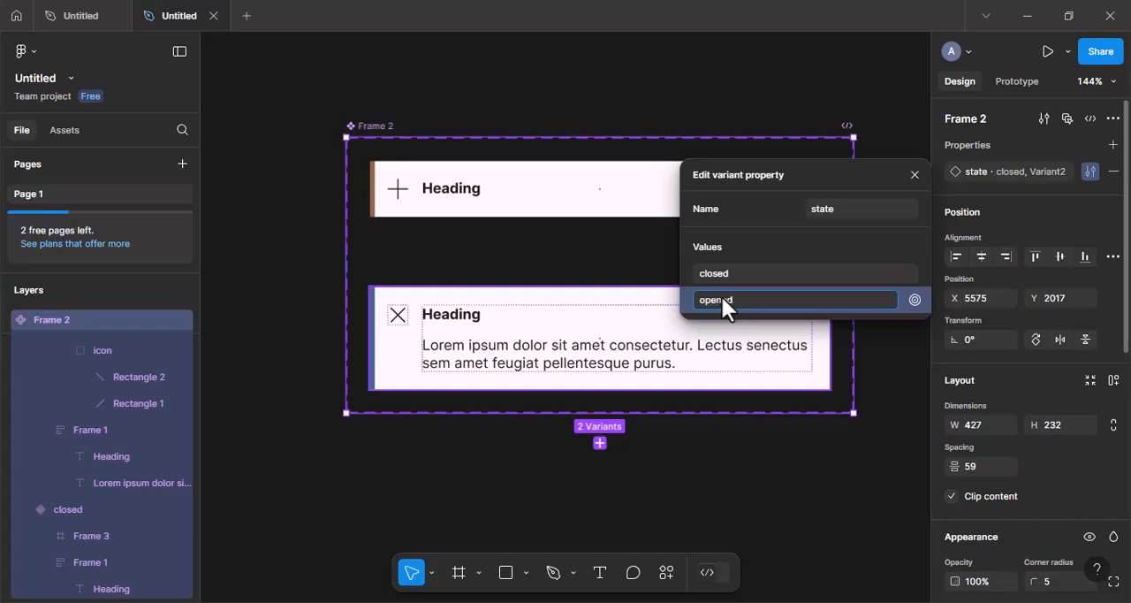
pyautogui.press('Return')
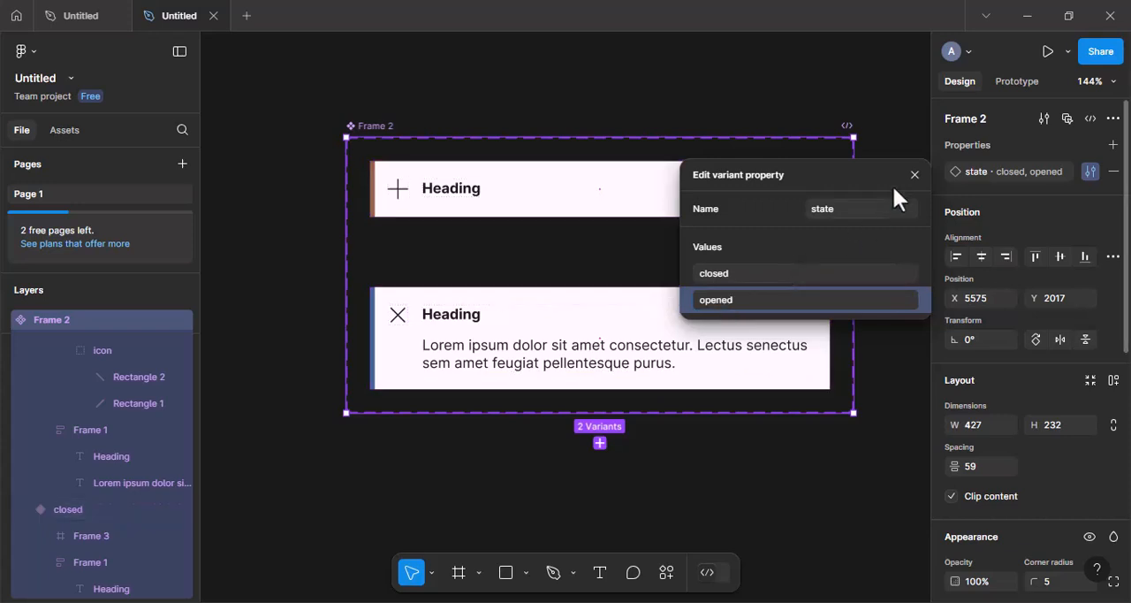
pyautogui.click(914, 175)
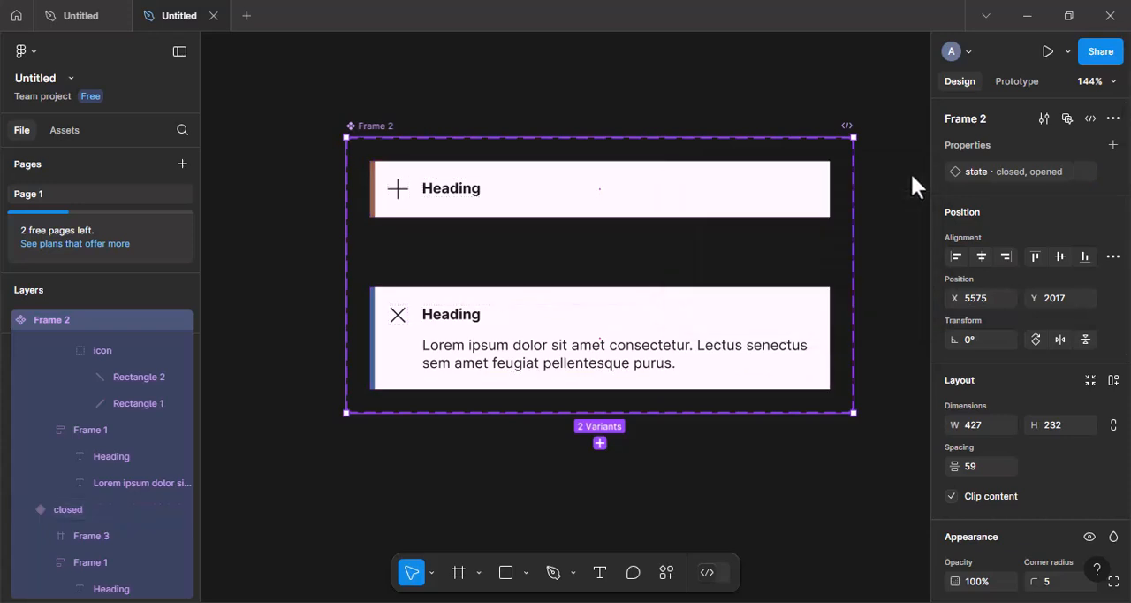
# Add an on-click prototype interaction on the closed variant that changes it to opened with Smart animate, Ease out, 200 ms.
pyautogui.click(1031, 79)
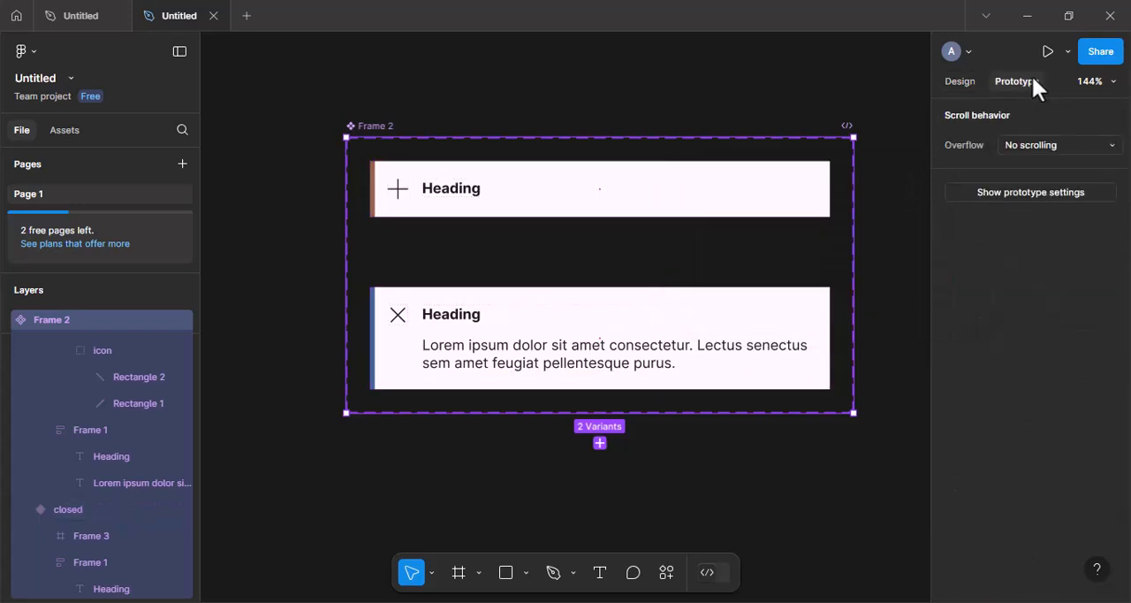
pyautogui.click(617, 218)
pyautogui.moveTo(600, 216); pyautogui.dragTo(599, 308)
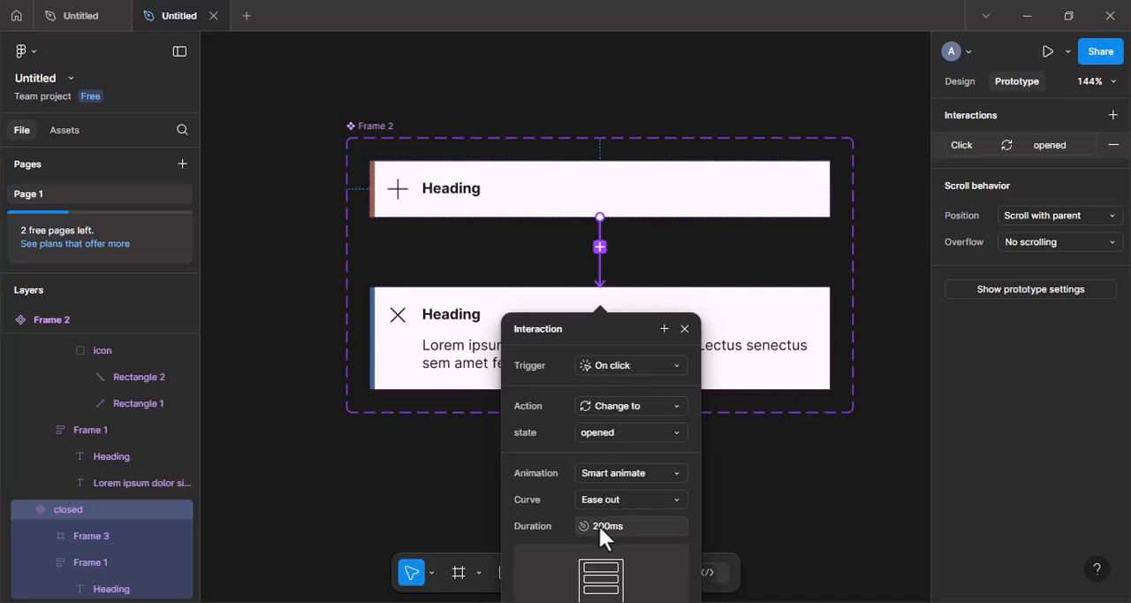
pyautogui.click(685, 325)
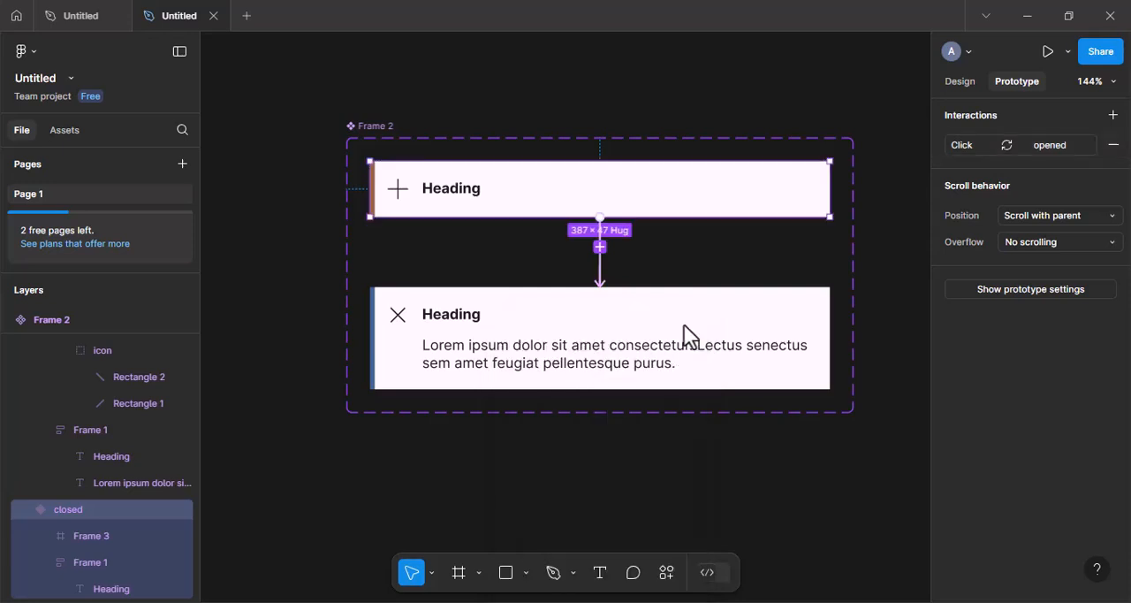
# Add an on-click prototype interaction from the opened variant's X icon frame that changes to closed with Smart animate, Ease out, 200 ms.
pyautogui.click(398, 318)
pyautogui.click(398, 318)
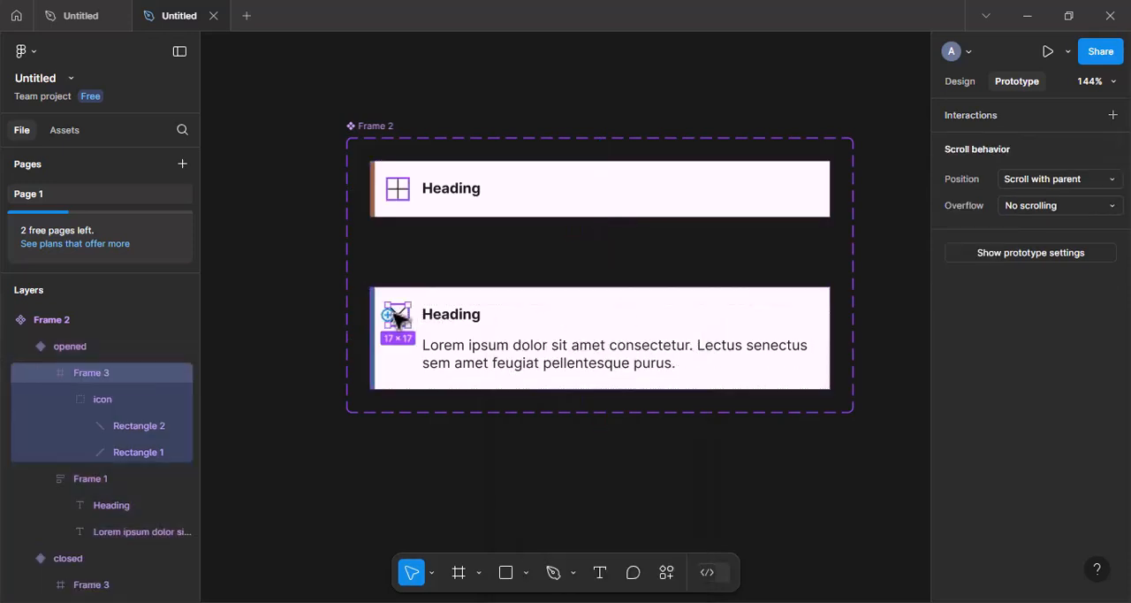
pyautogui.moveTo(398, 303); pyautogui.dragTo(513, 191)
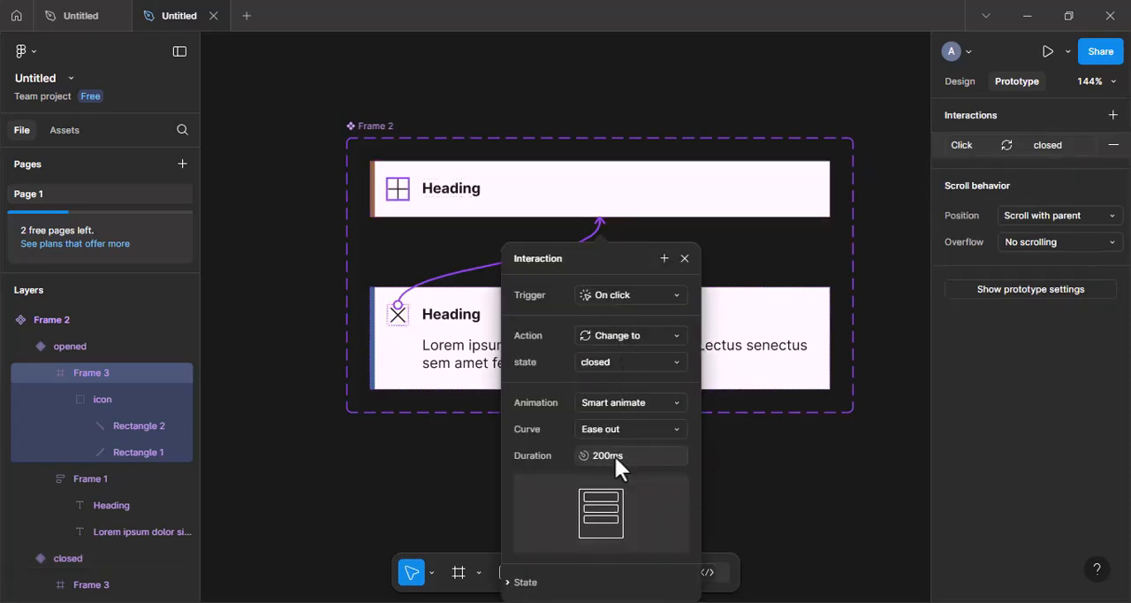
pyautogui.click(684, 258)
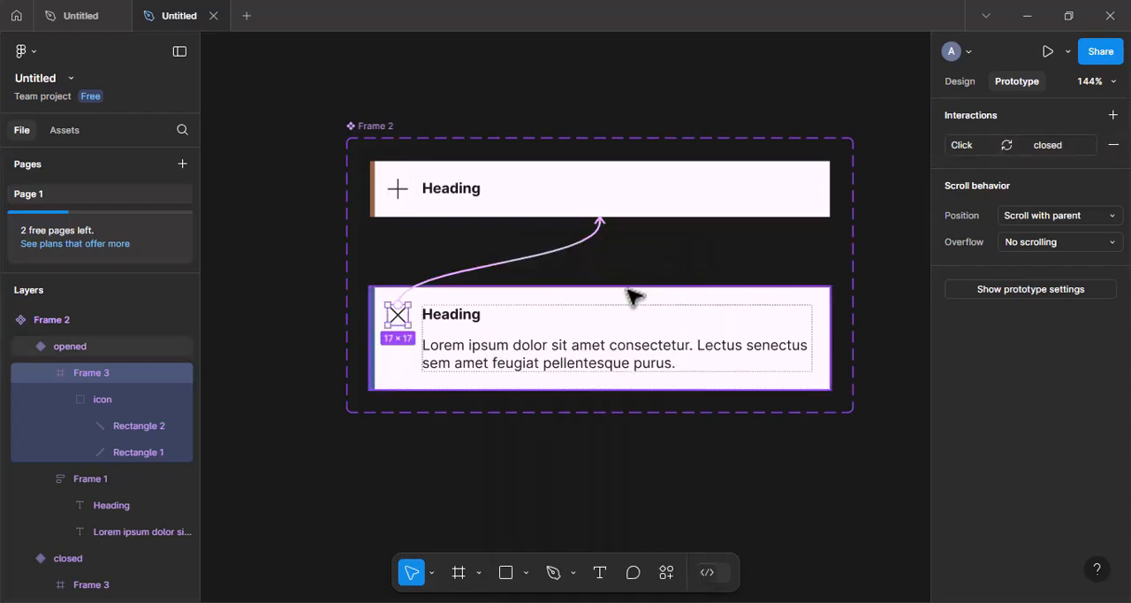
# Draw a new frame in the empty canvas beside the Frame 2 component set and resize it to about 725 × 412.
pyautogui.scroll(-4, 638, 299)
pyautogui.hscroll(3, 634, 297)
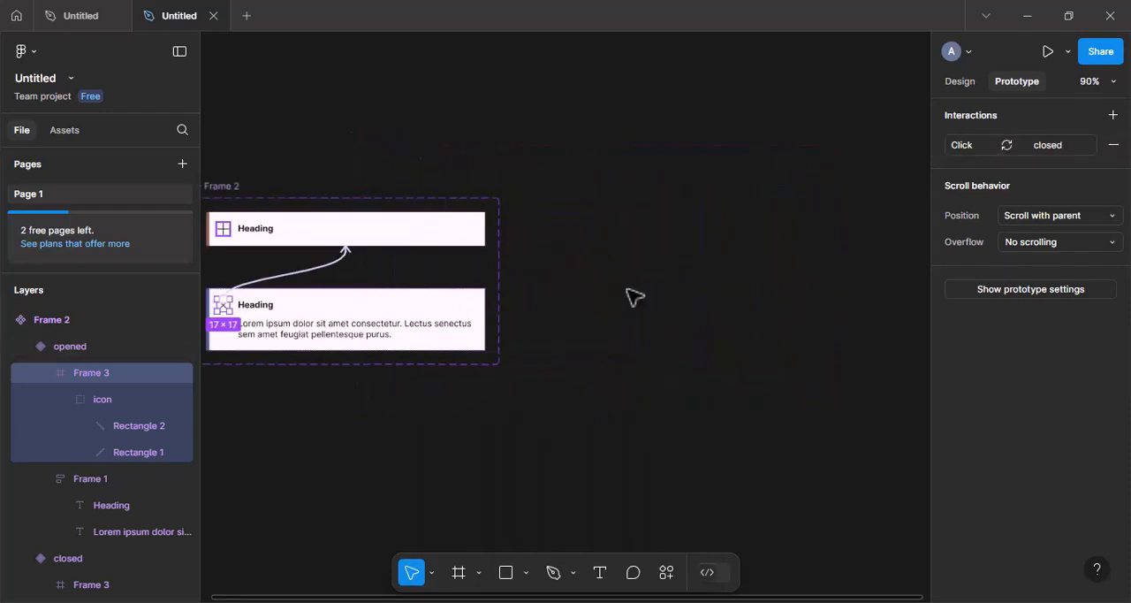
pyautogui.scroll(-3, 634, 297)
pyautogui.hscroll(3, 635, 297)
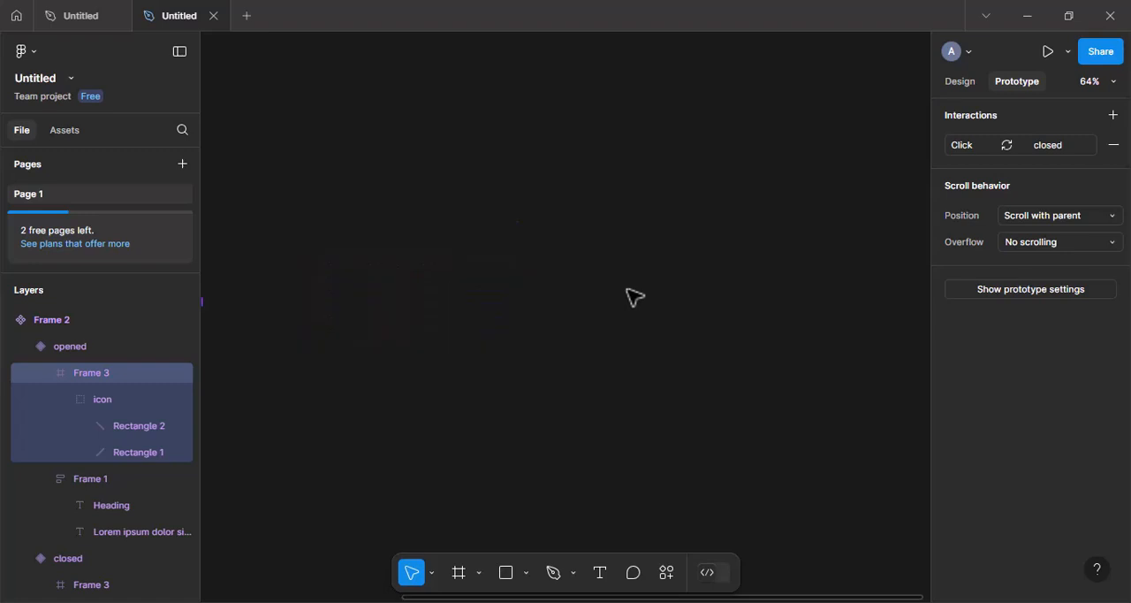
pyautogui.click(459, 575)
pyautogui.moveTo(407, 187); pyautogui.dragTo(856, 436)
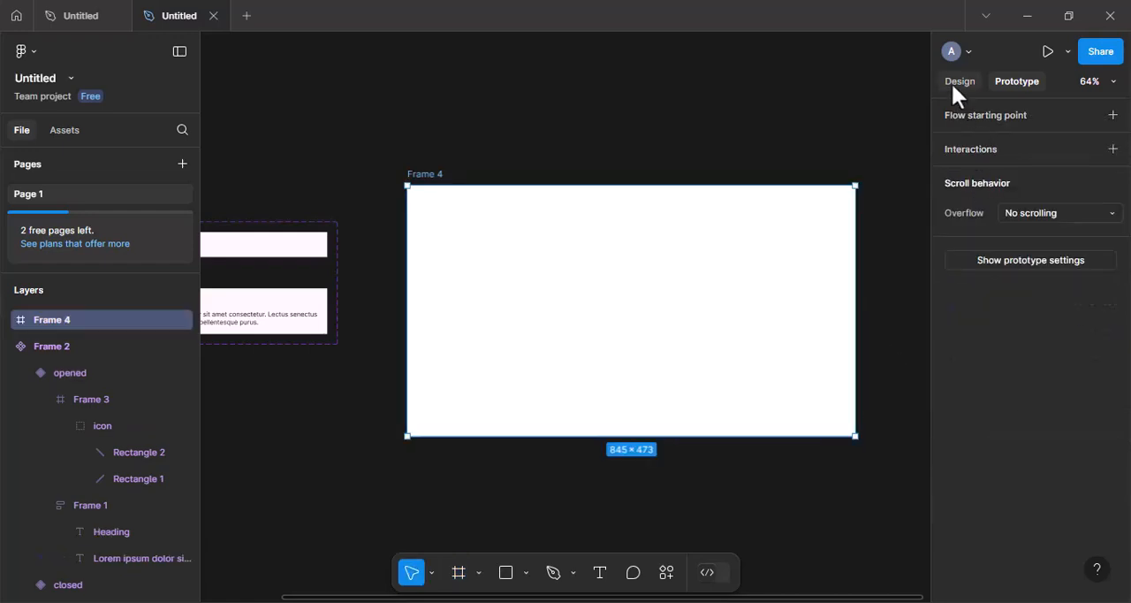
pyautogui.click(958, 75)
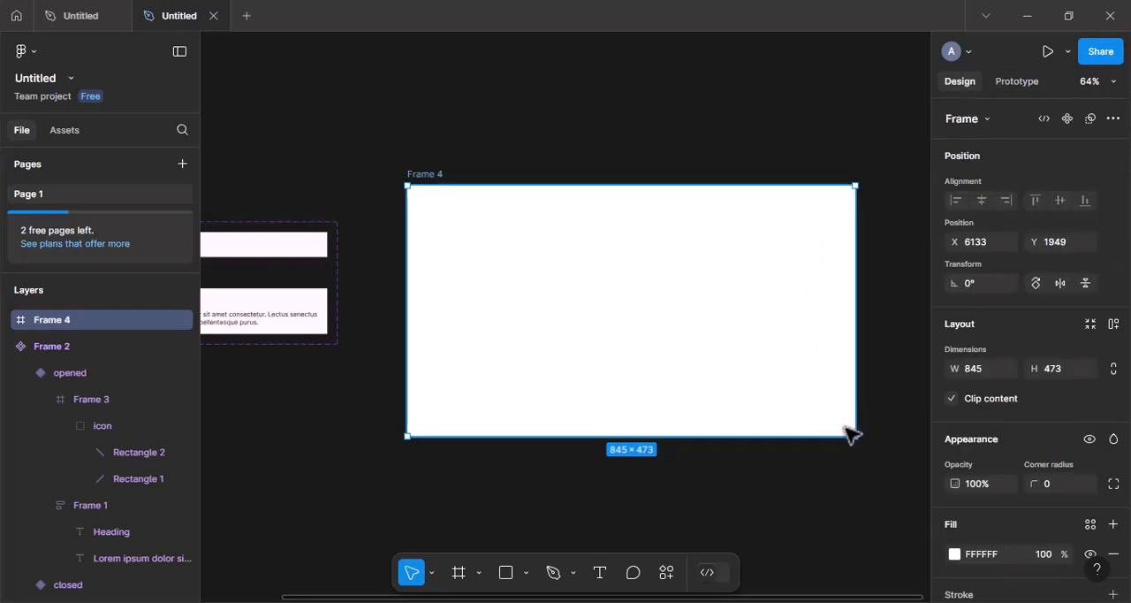
pyautogui.moveTo(855, 438); pyautogui.dragTo(792, 404)
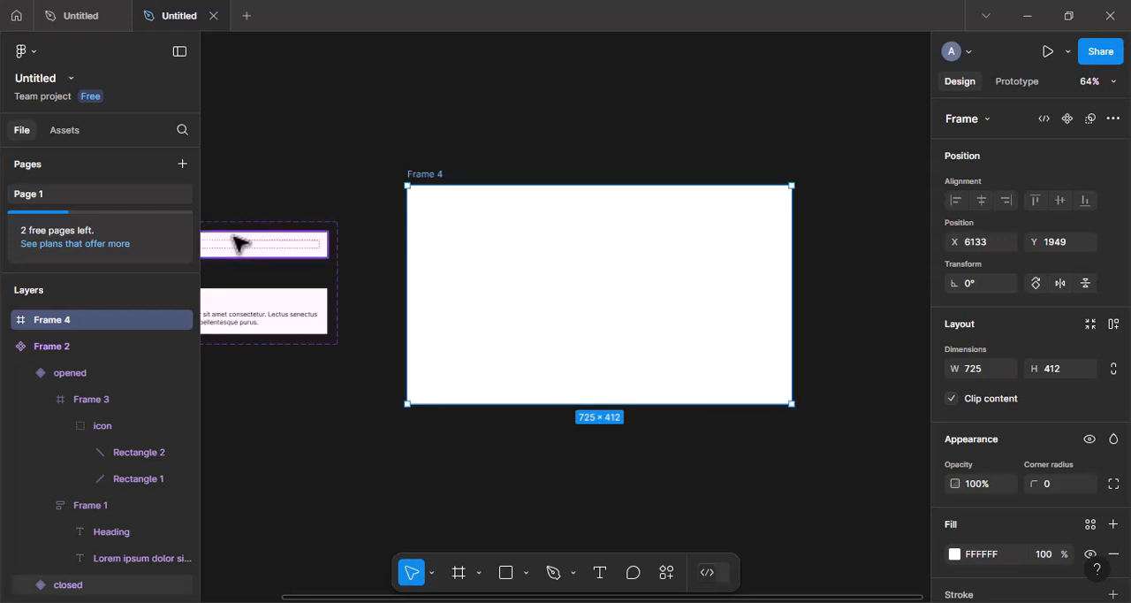
# Place an instance of the Frame 2 accordion component in the new frame and duplicate it into a vertical stack of four.
pyautogui.click(68, 130)
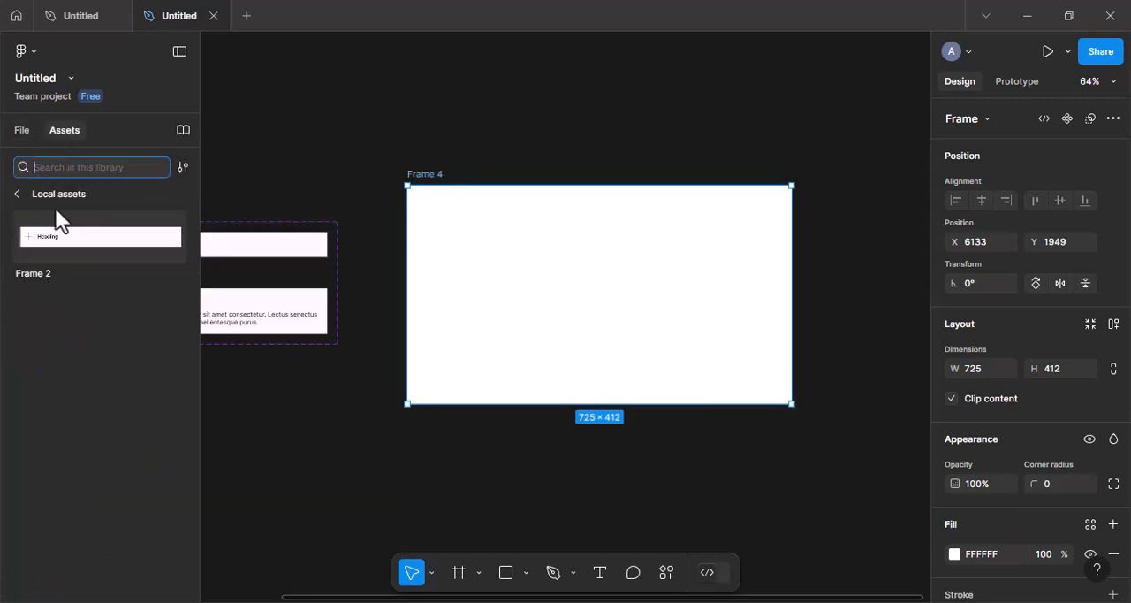
pyautogui.moveTo(54, 242); pyautogui.dragTo(590, 274)
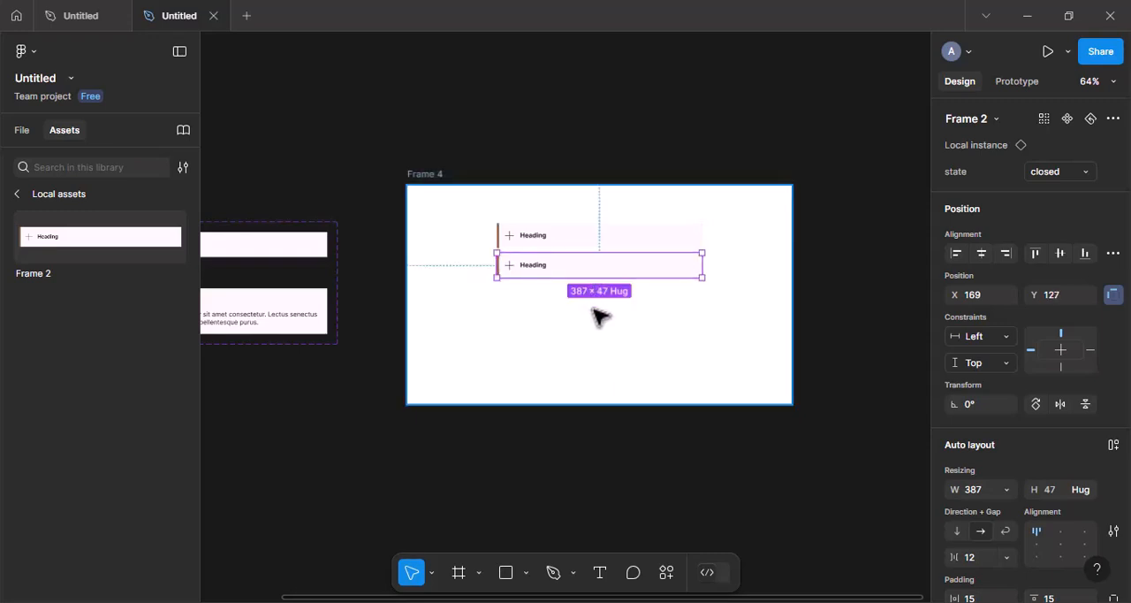
pyautogui.hotkey('ctrl', 'd')
pyautogui.hotkey('ctrl', 'd')
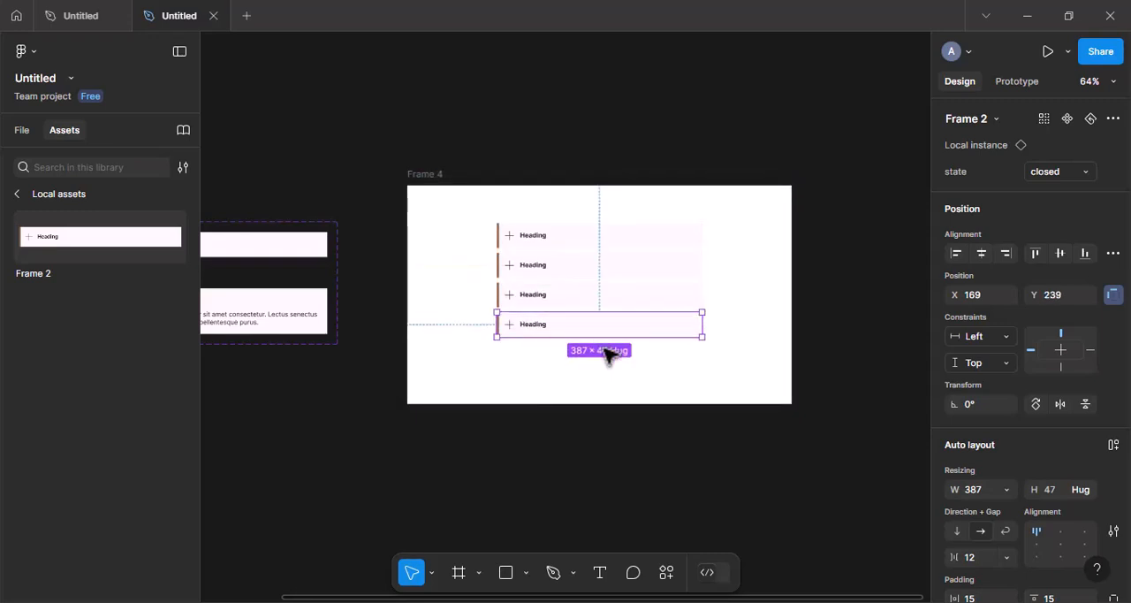
# Wrap the four stacked accordion instances together in a vertical auto layout frame.
pyautogui.moveTo(465, 219); pyautogui.dragTo(608, 371)
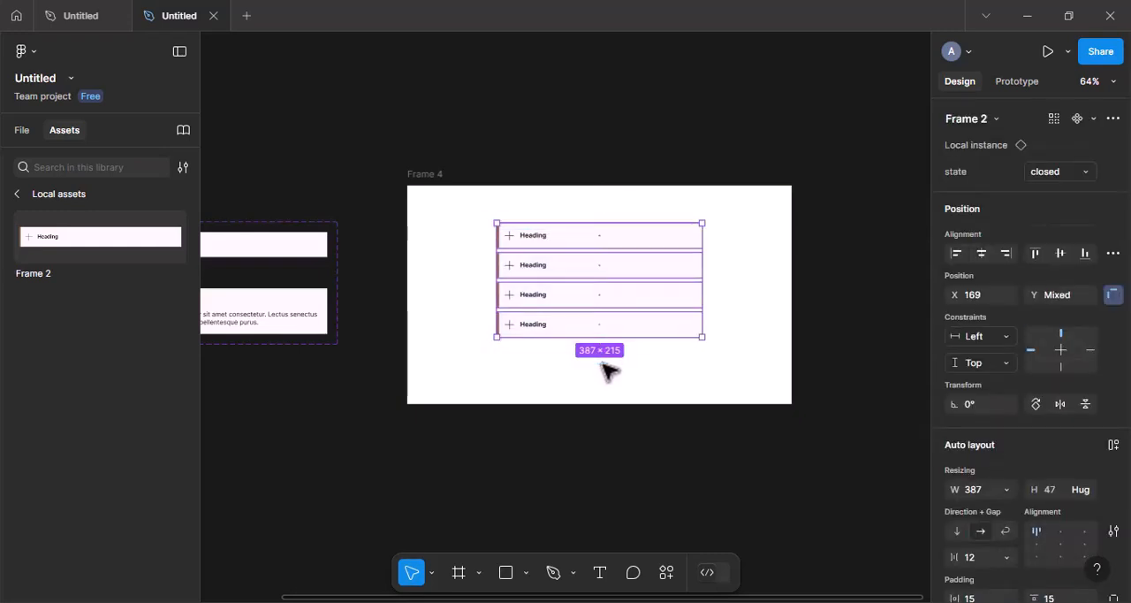
pyautogui.rightClick(614, 302)
pyautogui.click(644, 388)
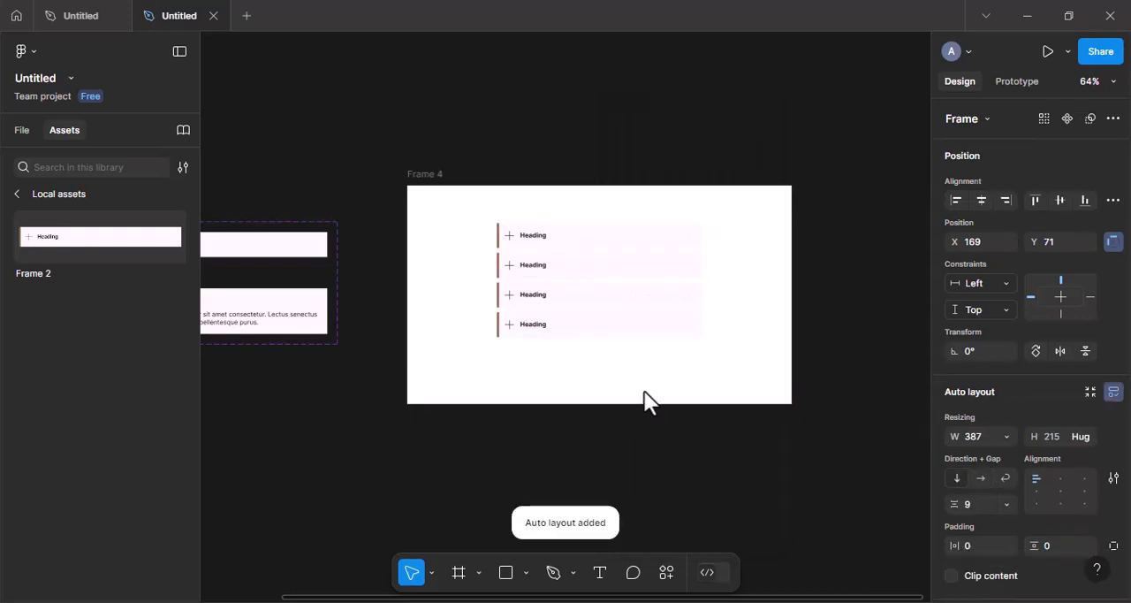
# Run the prototype preview of Frame 4 and test opening and closing the first and second accordion cards.
pyautogui.click(425, 176)
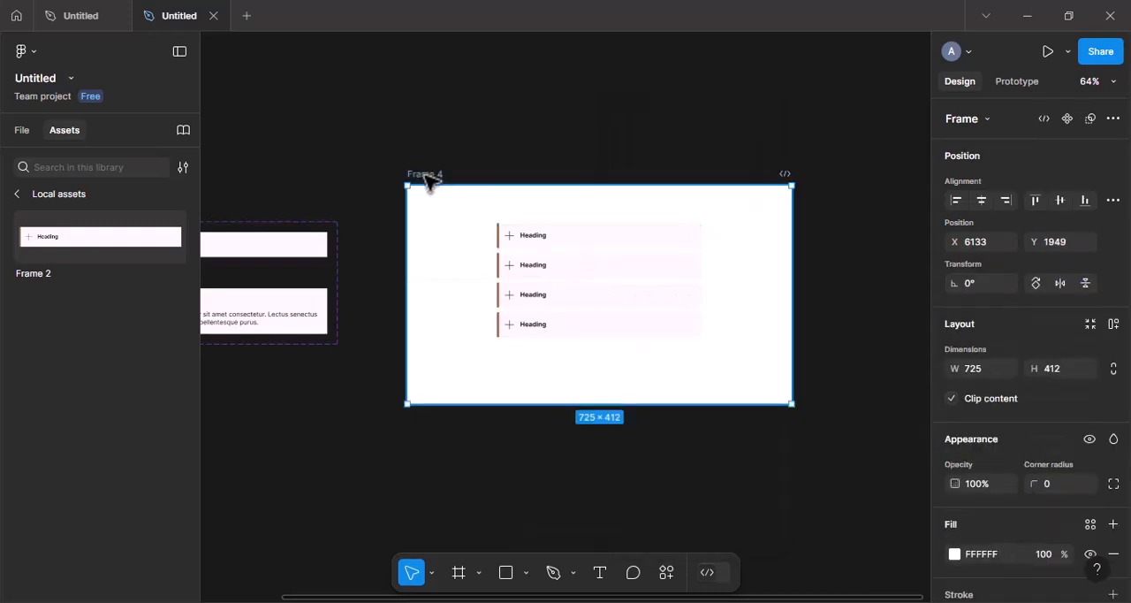
pyautogui.click(1047, 50)
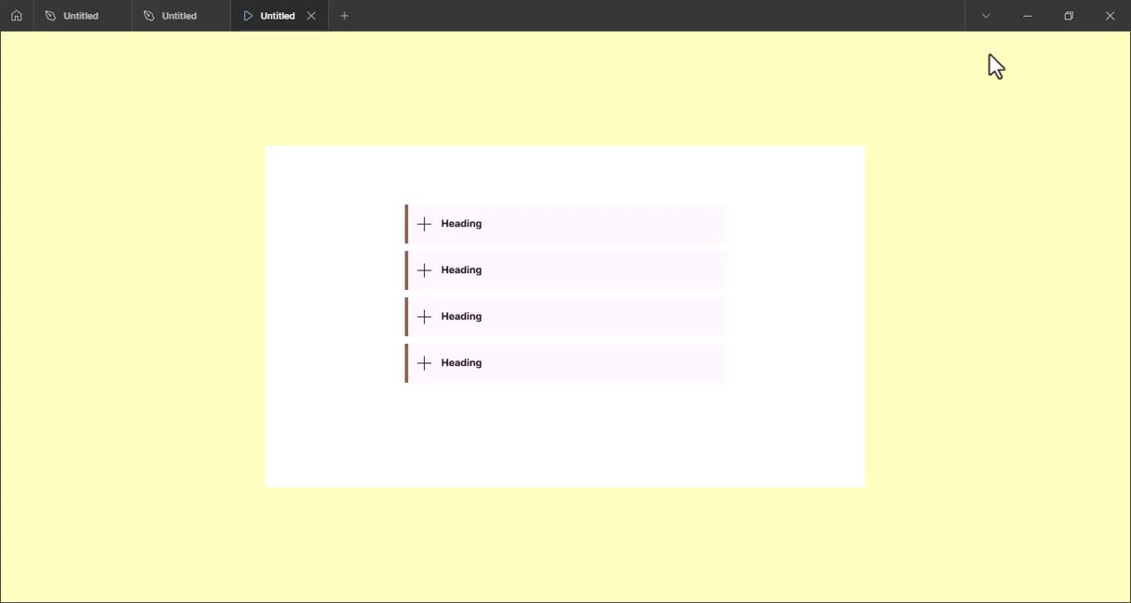
pyautogui.click(555, 222)
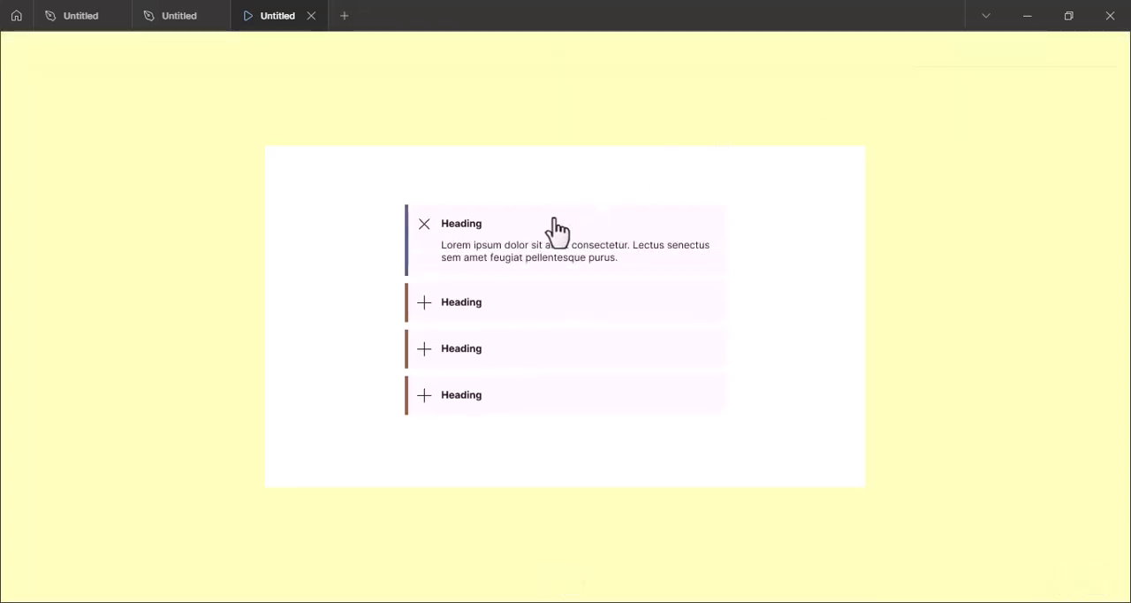
pyautogui.click(425, 224)
pyautogui.click(424, 272)
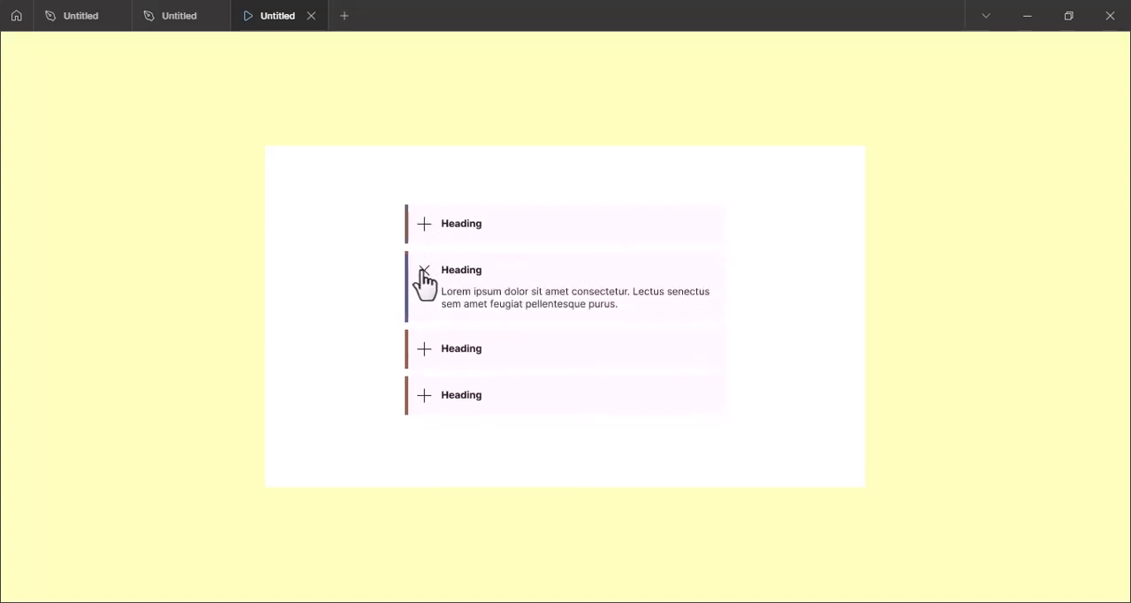
pyautogui.click(425, 281)
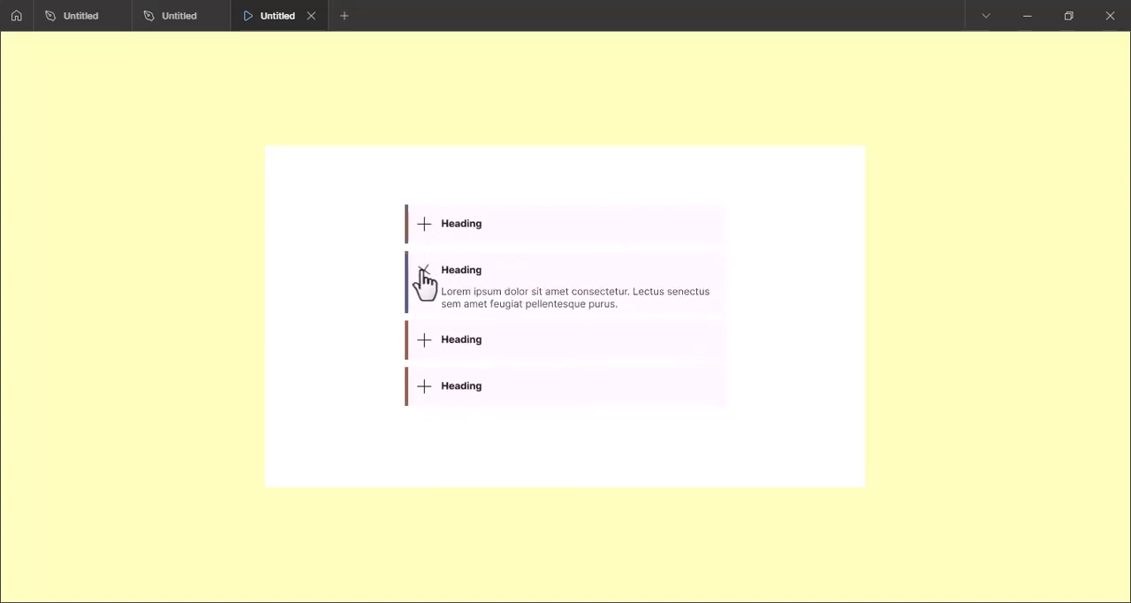
# Test opening the third, second and fourth accordion cards together in the preview, and close each with its X icon.
pyautogui.click(533, 328)
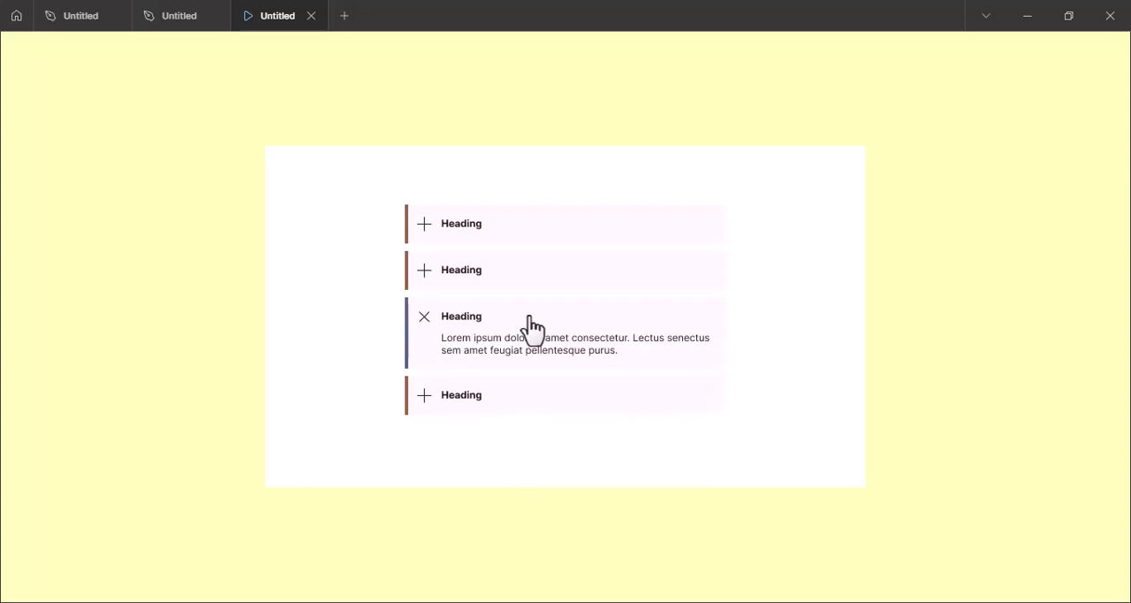
pyautogui.click(516, 284)
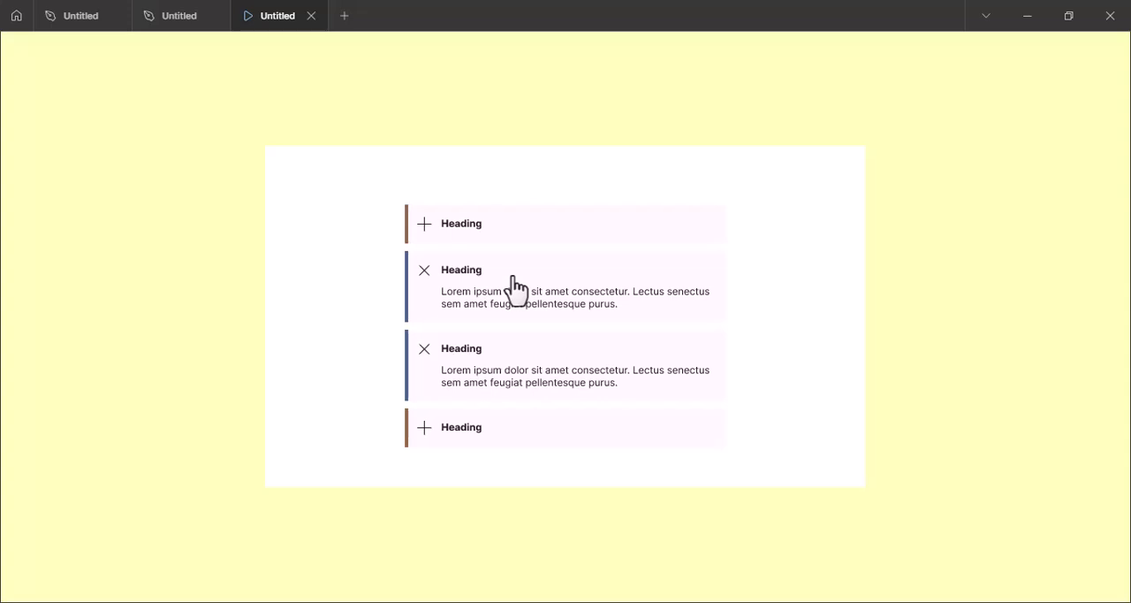
pyautogui.click(510, 433)
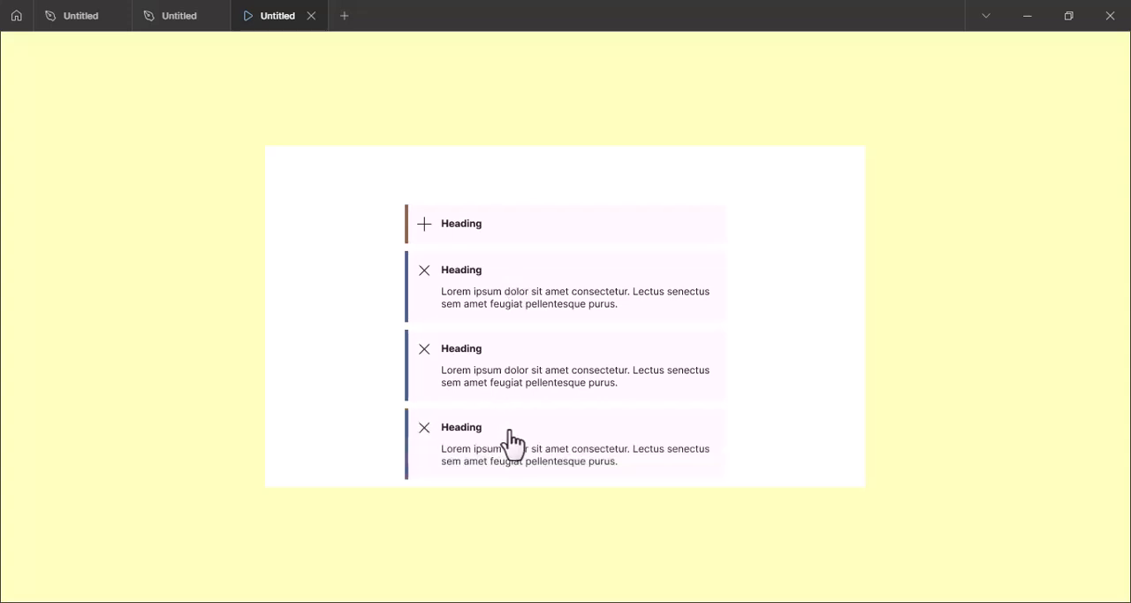
pyautogui.click(424, 350)
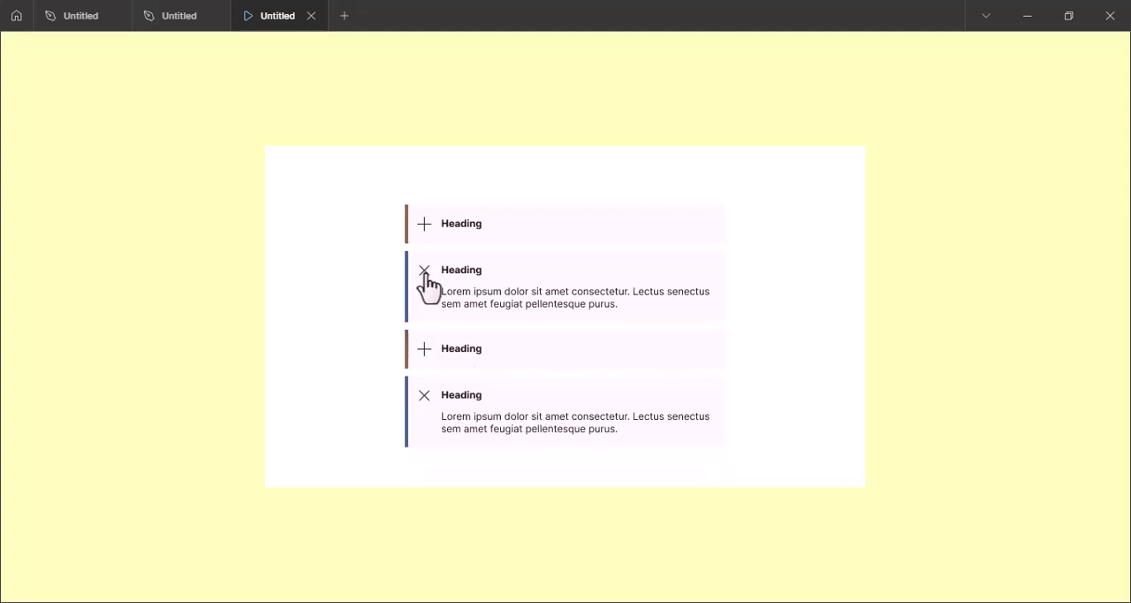
pyautogui.click(425, 276)
pyautogui.click(424, 363)
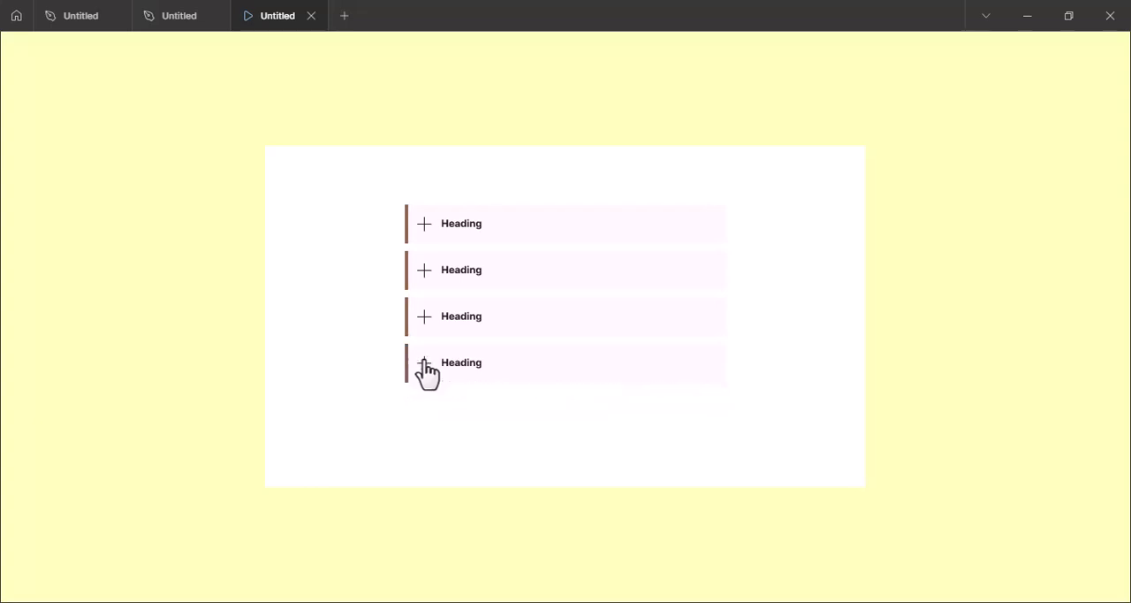